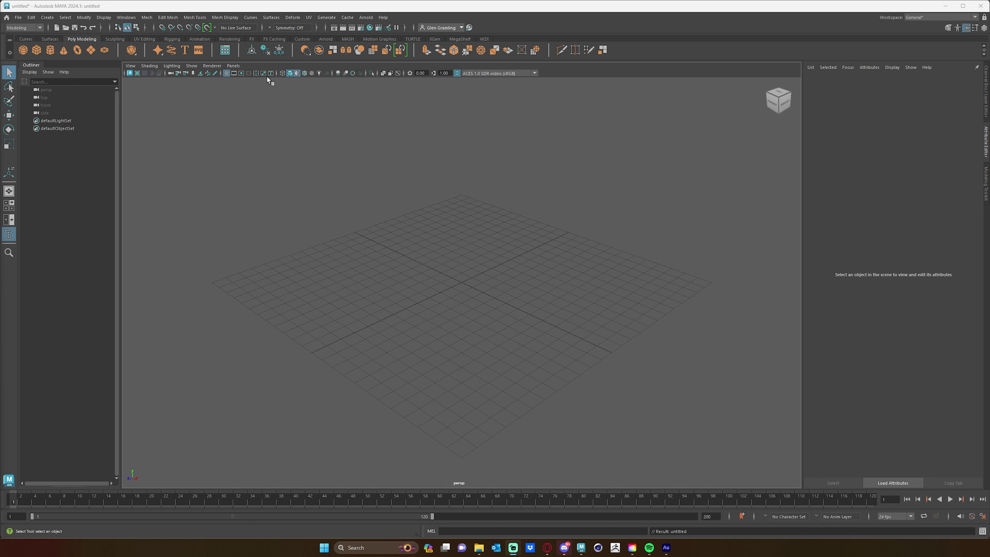
- Create a polygon plane and scale it up to fill the grid
click(90, 50)
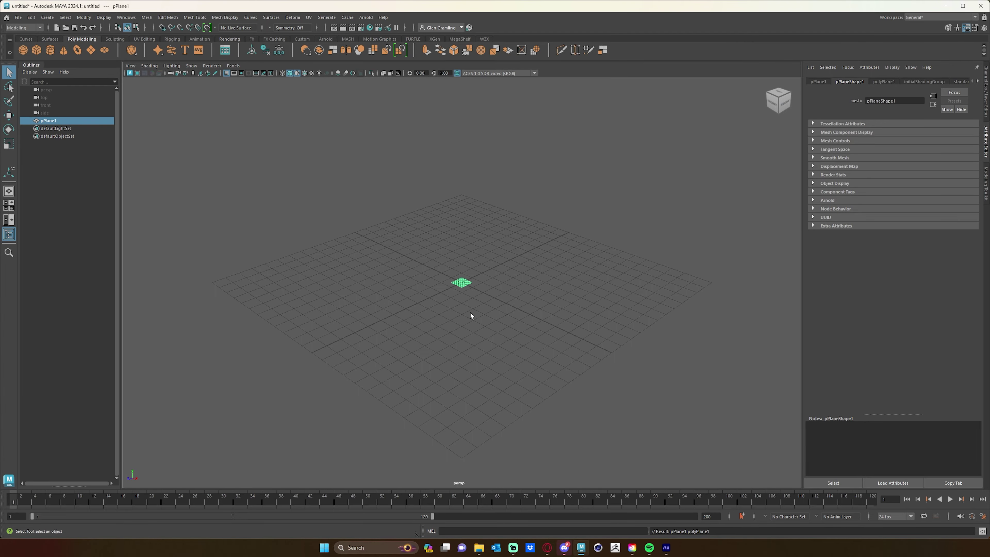
key(r)
drag(462, 282, 808, 256)
alt+drag(482, 363, 518, 304)
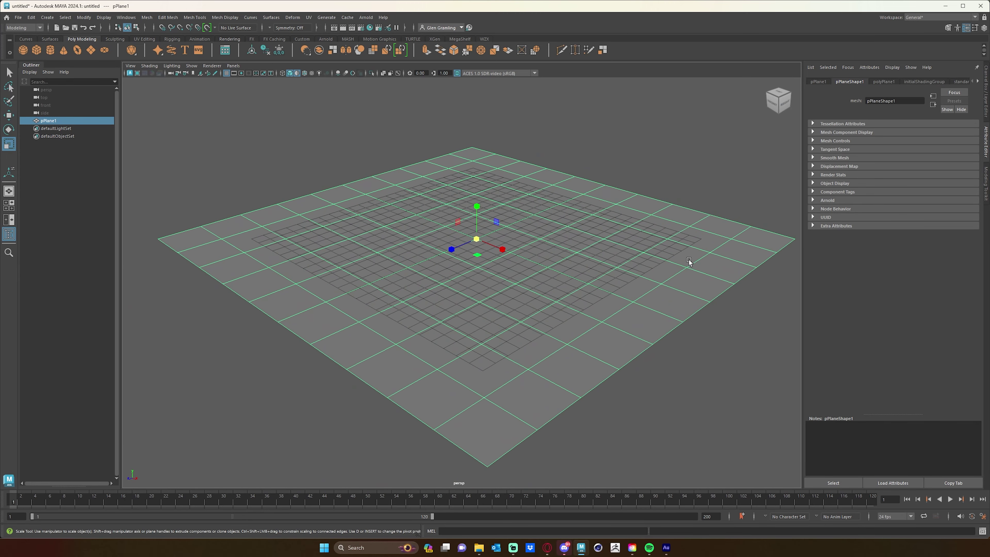
- Set the plane's Subdivisions Width and Height to 300 in the Channel Box
click(986, 187)
click(986, 185)
click(988, 110)
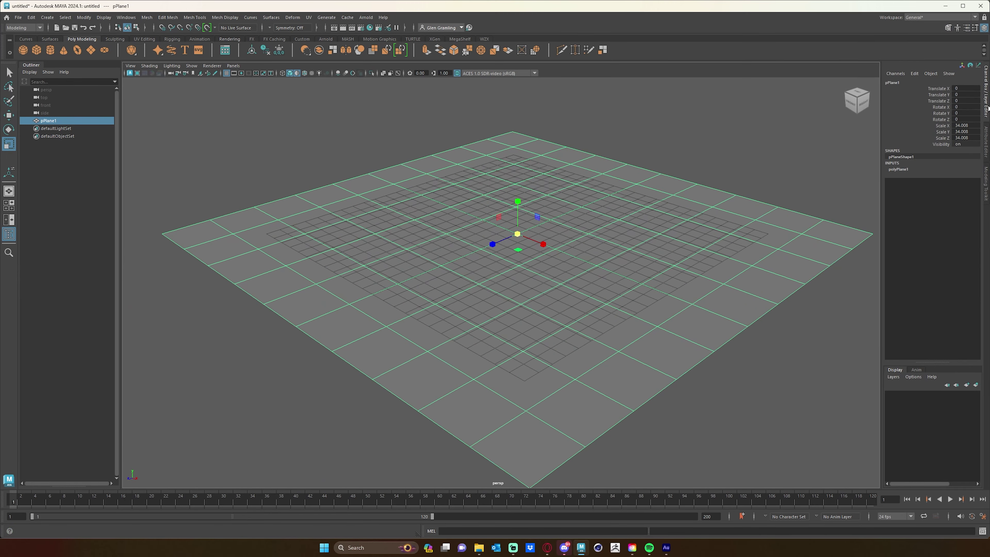
click(904, 171)
alt+drag(523, 269, 634, 242)
drag(971, 191, 969, 199)
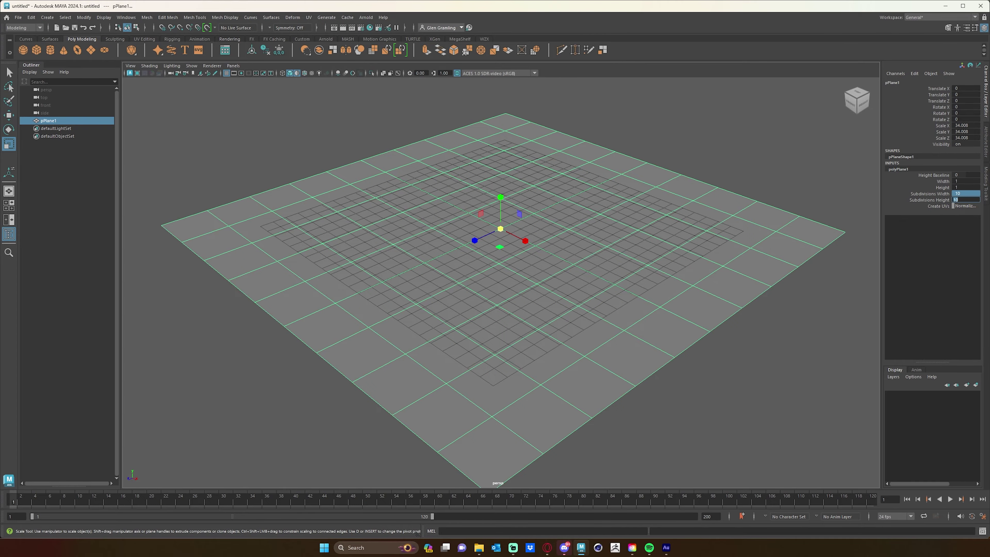
text(300)
key(Return)
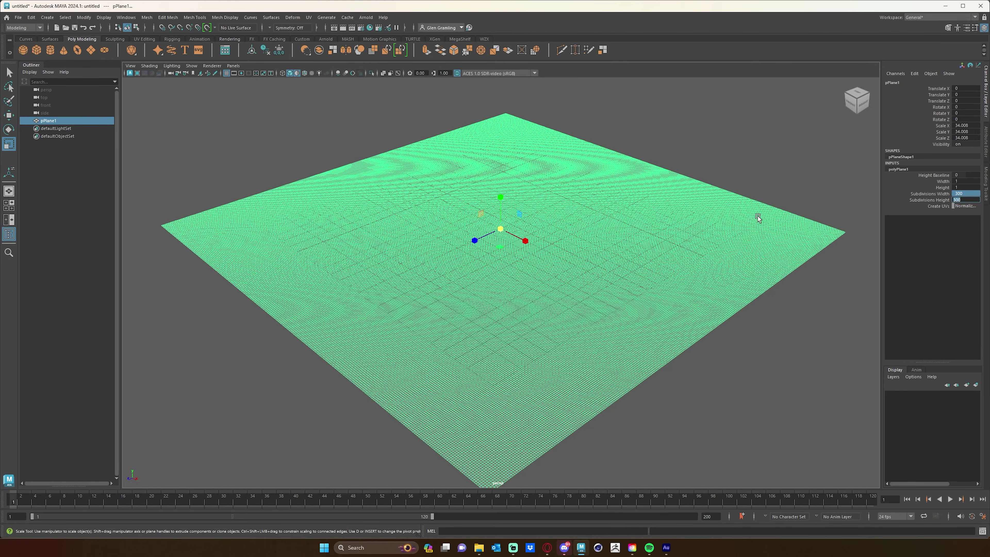
- Freeze the plane's transformations so scale returns to 1, then delete its history
alt+drag(758, 219, 677, 276)
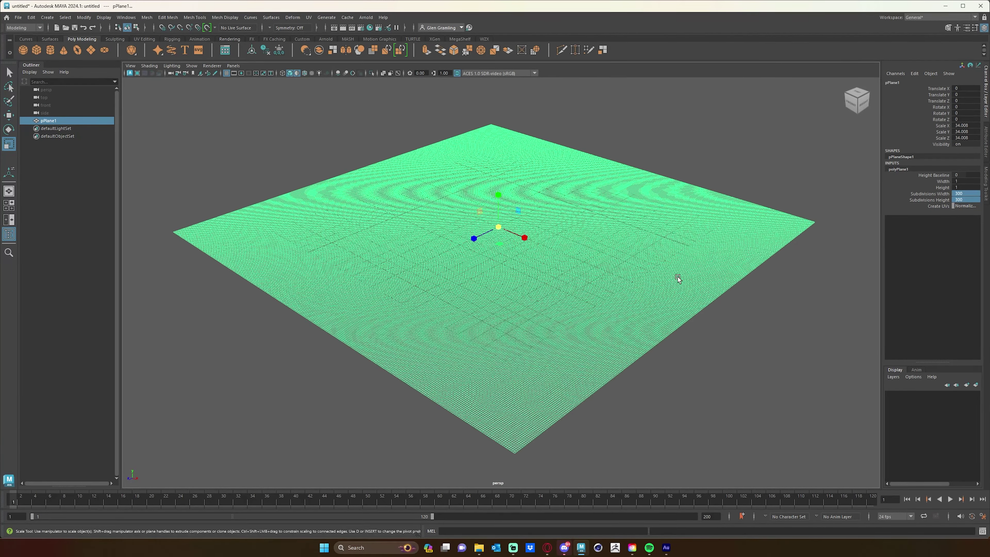
click(279, 52)
click(266, 51)
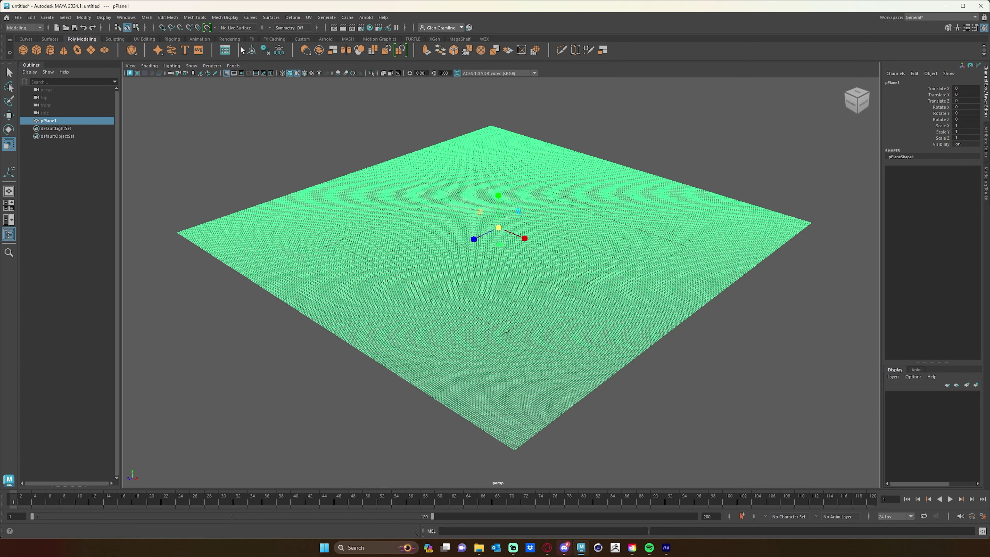
- Apply Deform > Texture to pPlane1 and map a new File node into textureDeformer1's Texture
click(291, 18)
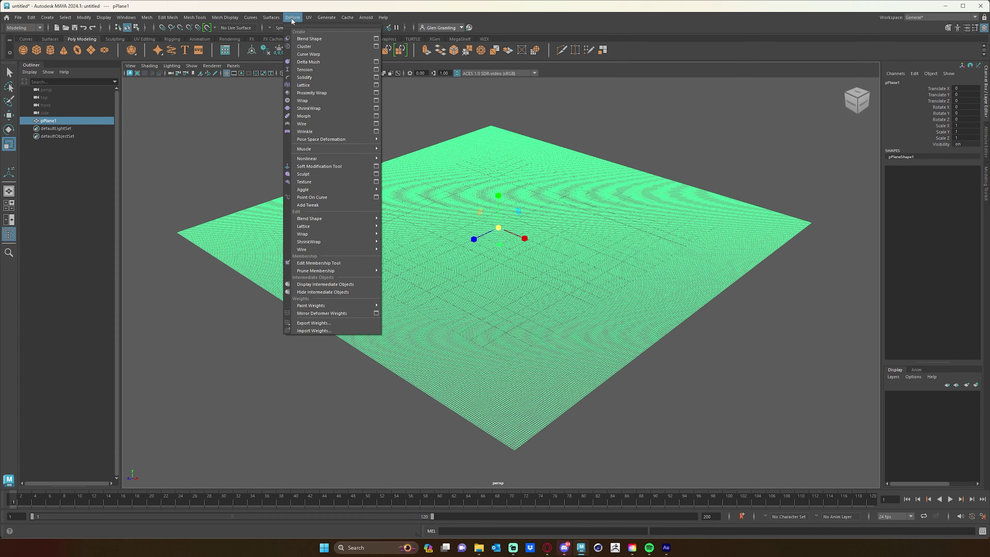
click(323, 182)
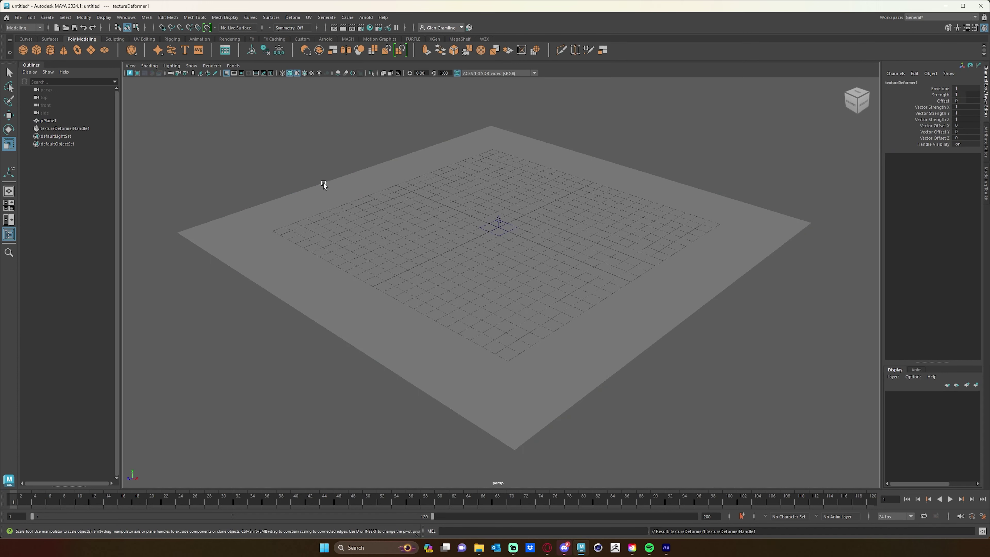
click(54, 129)
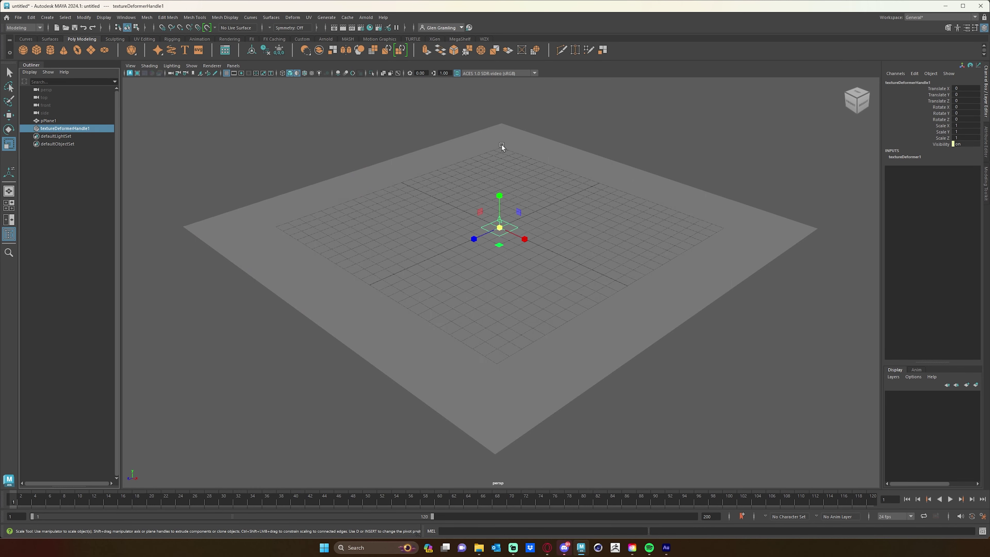
click(983, 140)
click(886, 82)
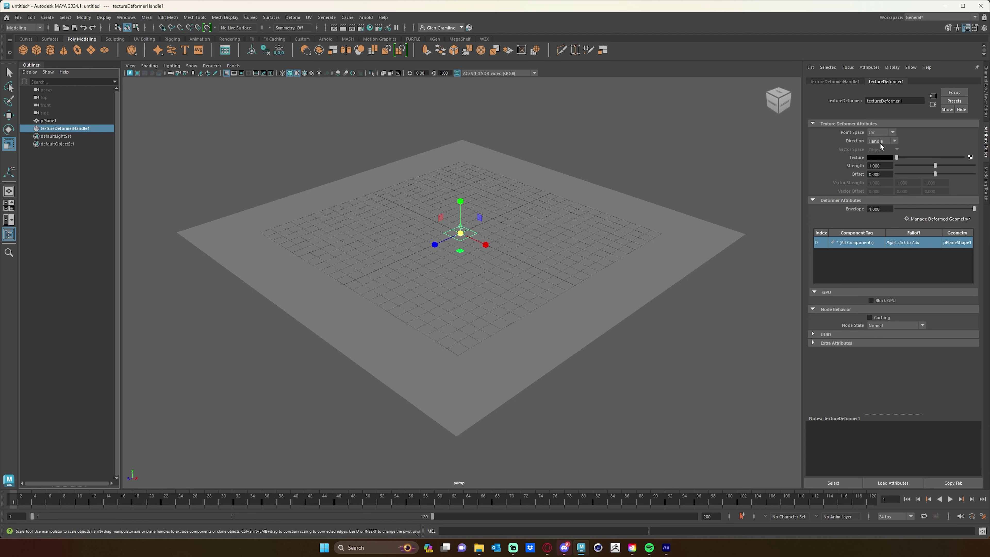
click(970, 157)
click(243, 249)
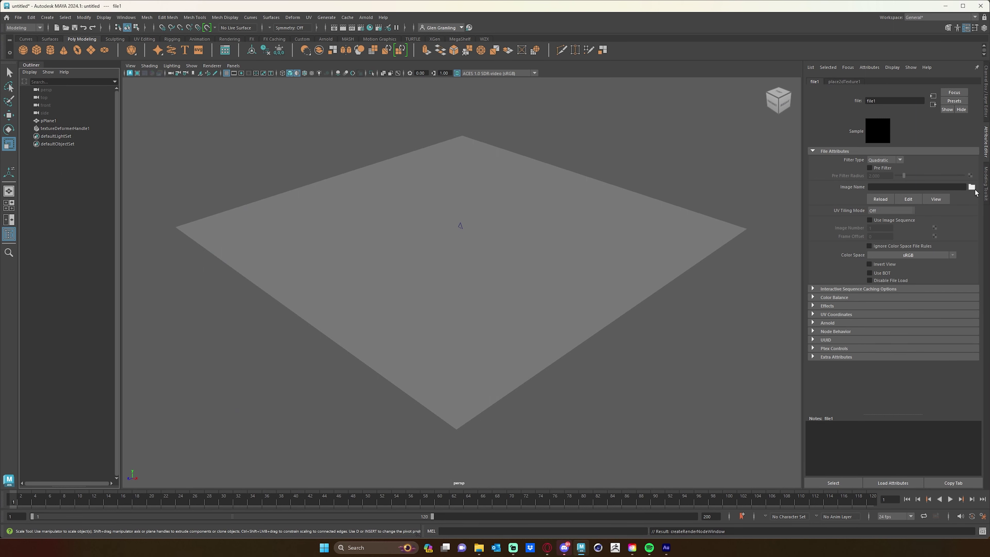
- Load the height-map JPG from the Desktop as file1's Image Name
click(972, 186)
click(115, 155)
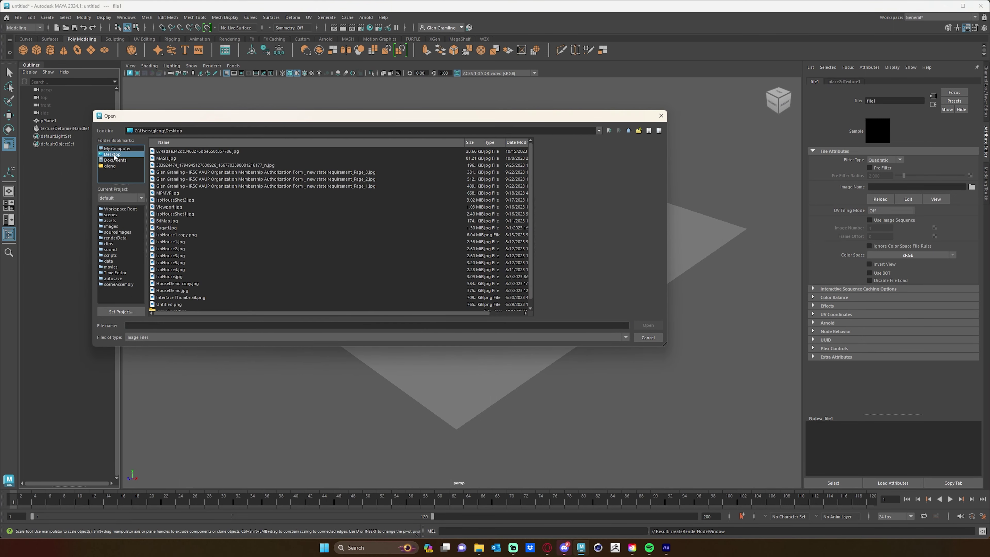
click(179, 151)
click(641, 324)
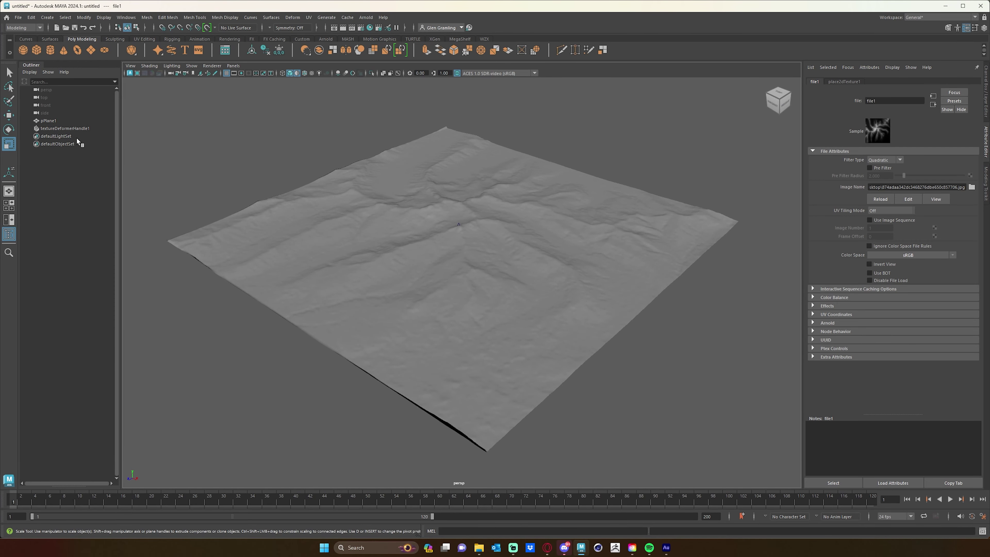
- Raise textureDeformer1's Strength to 2 with the slider, then type 4
click(50, 129)
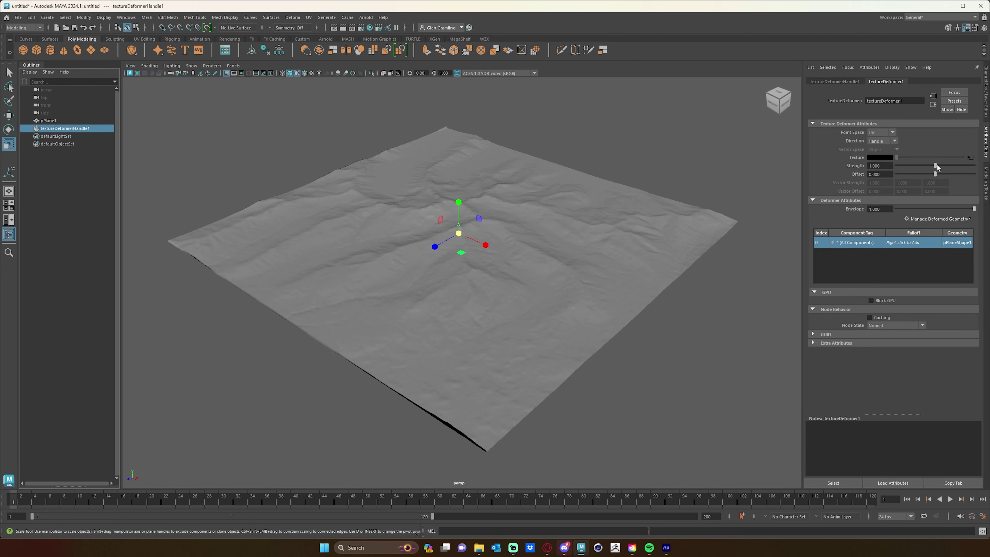
drag(937, 165, 978, 168)
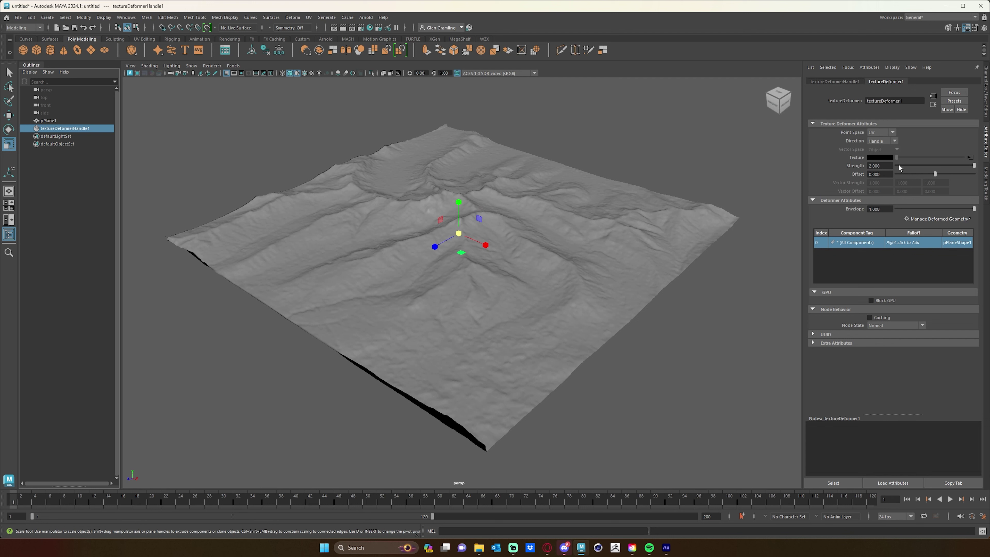
drag(885, 166, 847, 166)
text(4)
key(Return)
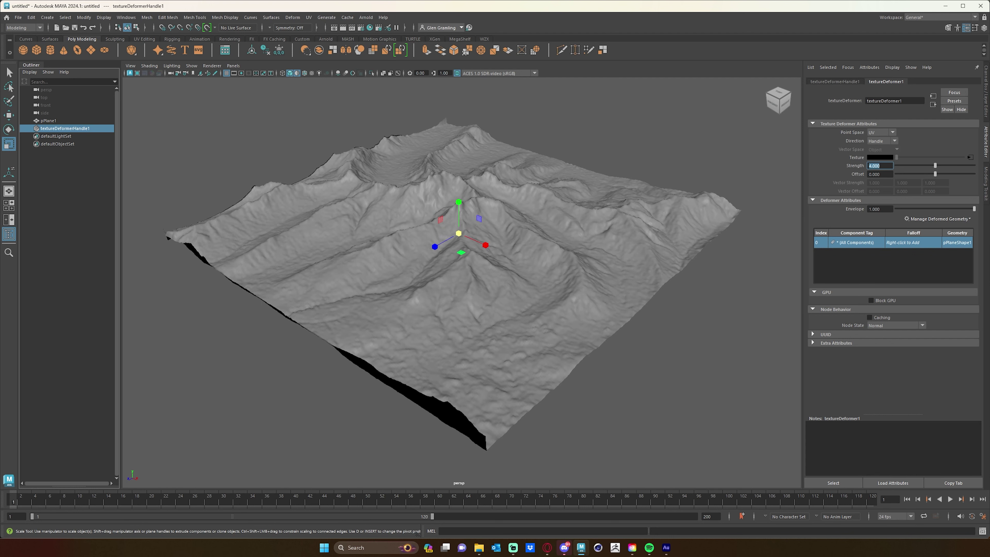
alt+drag(593, 311, 569, 308)
scroll(569, 306, down, 5)
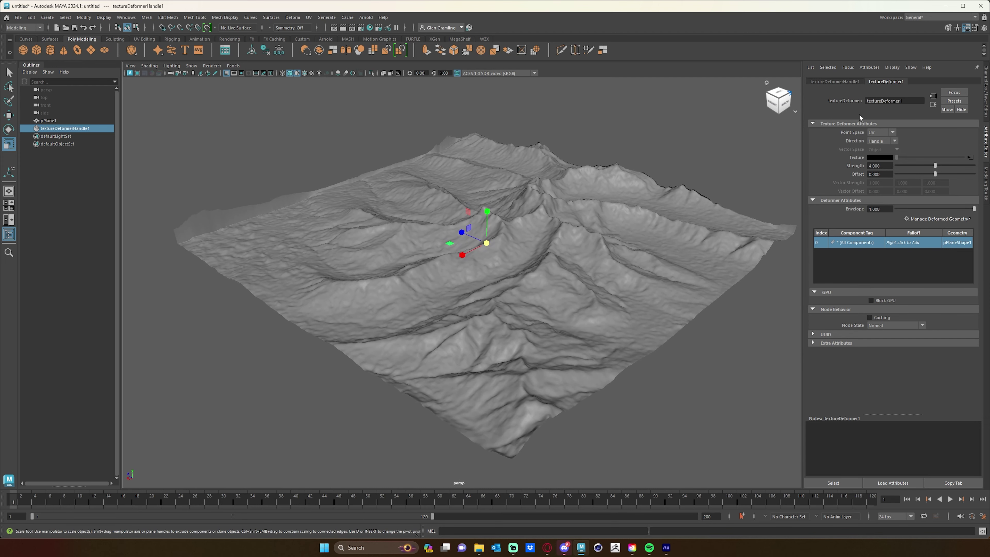
- In place2dTexture1, try a Repeat UV of 2 by 2
click(970, 157)
mouse_move(663, 250)
alt+mouse_down()
mouse_move(628, 268)
mouse_move(647, 254)
alt+mouse_up()
click(845, 81)
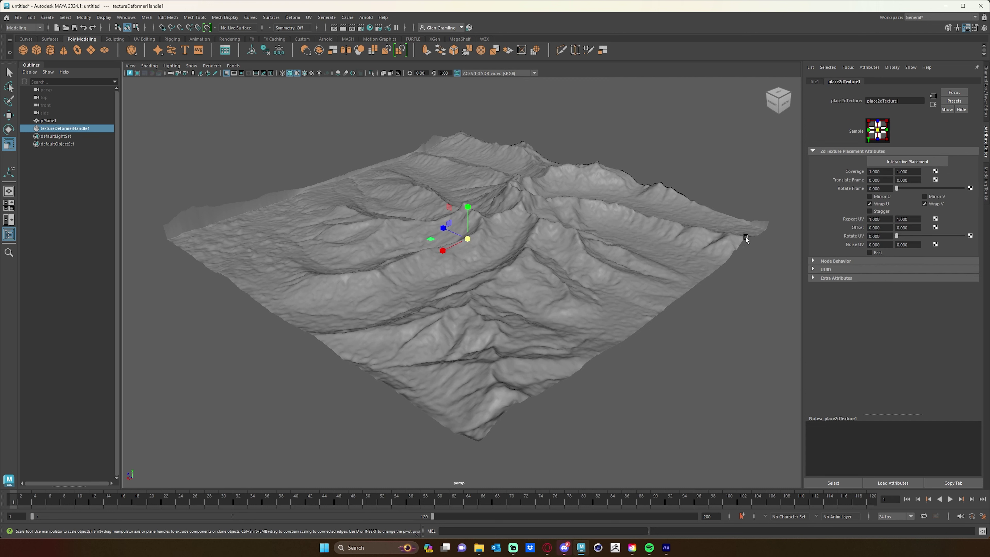
click(879, 219)
text(2)
key(Tab)
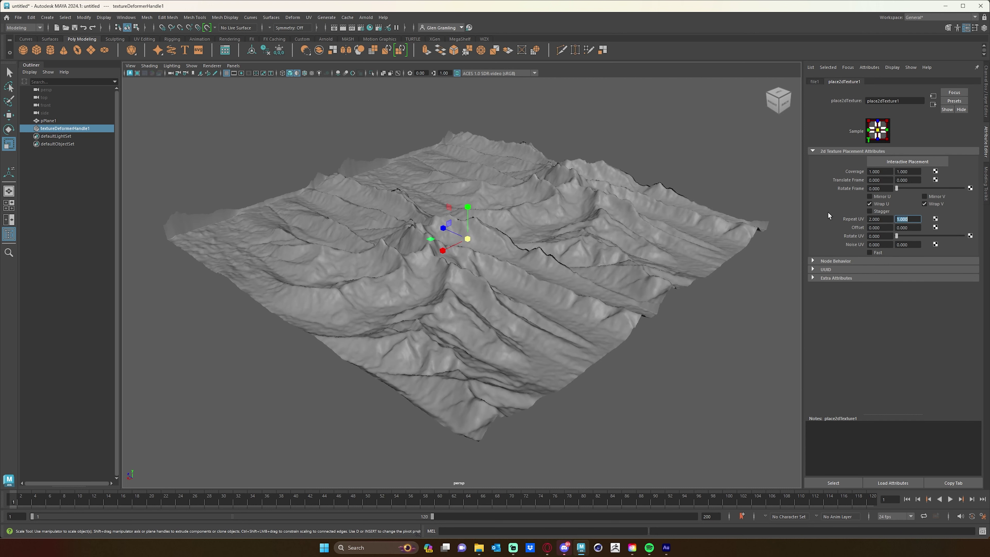
text(2)
key(Tab)
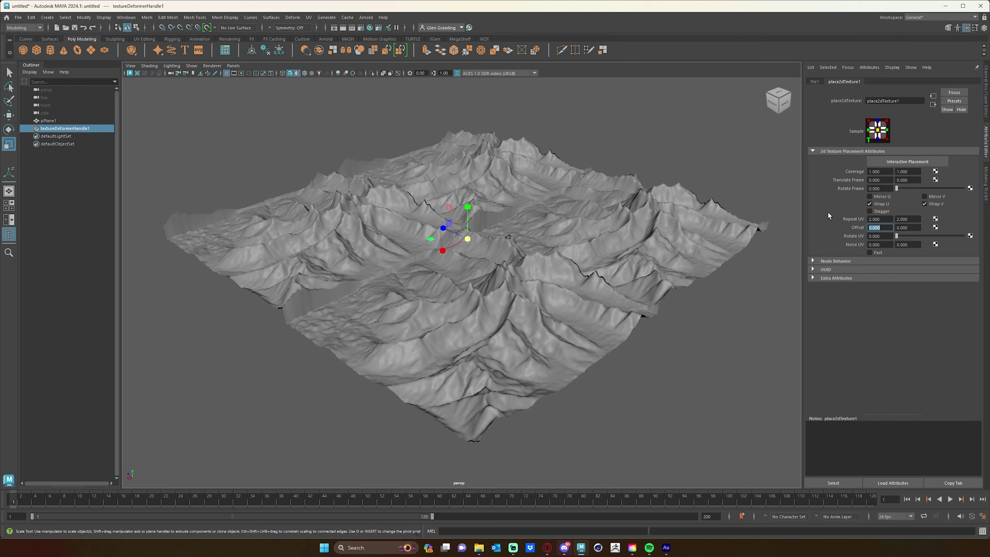
alt+drag(552, 274, 619, 275)
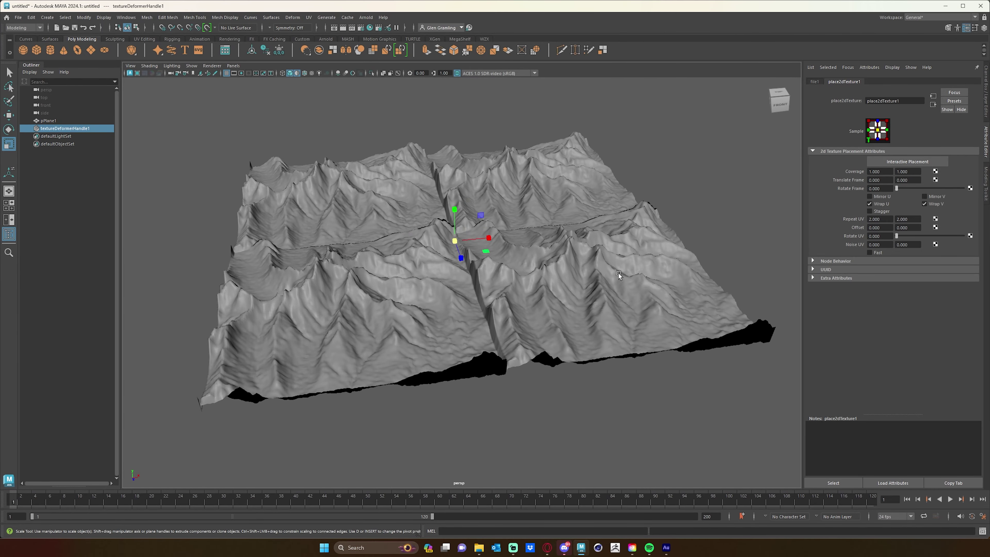
- Reduce the Repeat UV to 1 by 1
double_click(884, 220)
text(1)
key(Tab)
text(1)
key(Tab)
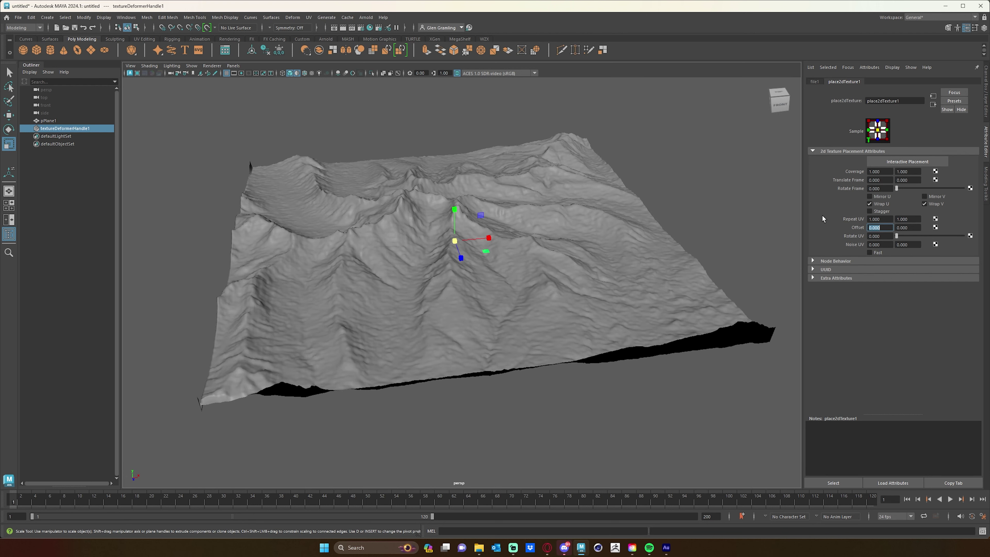
alt+drag(436, 306, 484, 274)
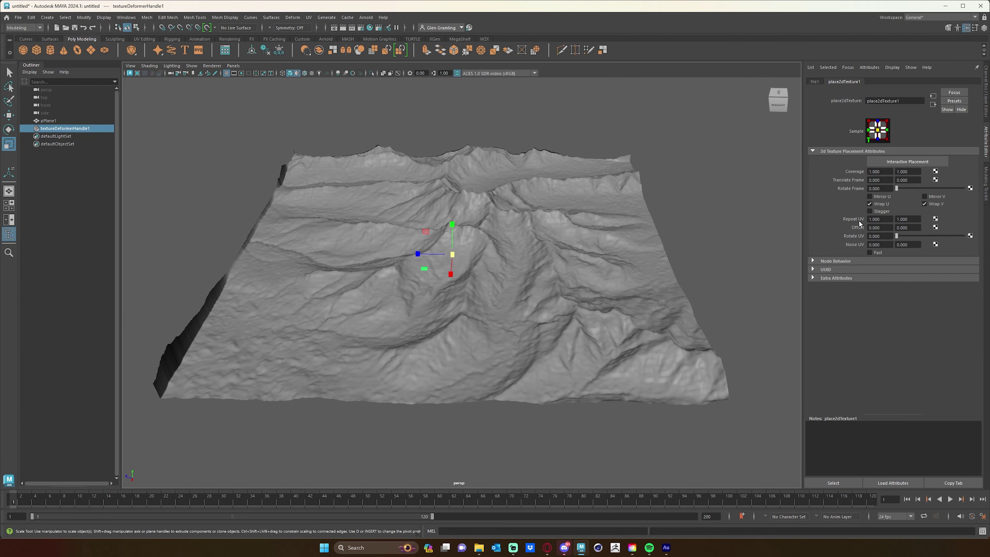
- Set the Repeat UV to 0.5 by 0.5 for broader landforms
drag(881, 219, 854, 219)
text(0.5)
key(Tab)
text(0.5)
key(Tab)
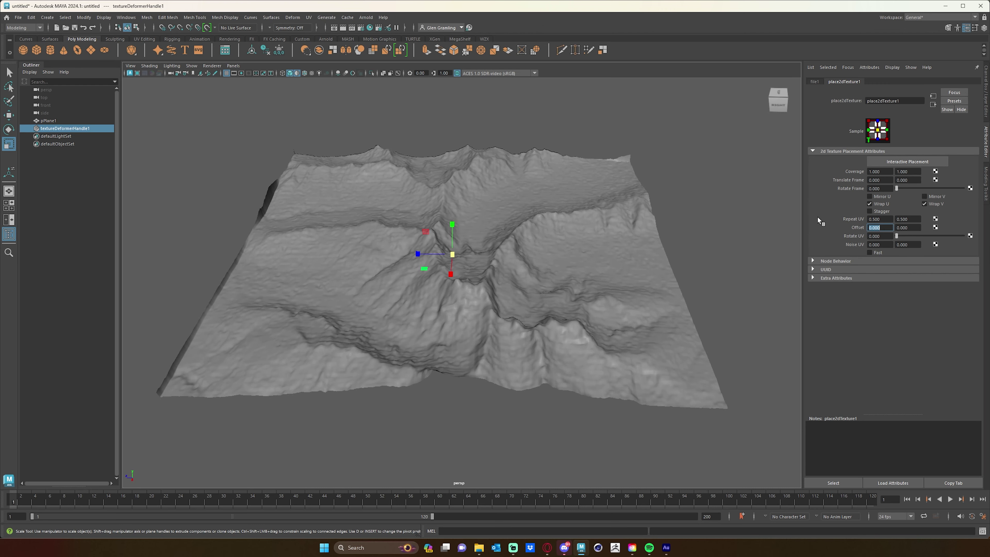
alt+drag(512, 291, 490, 325)
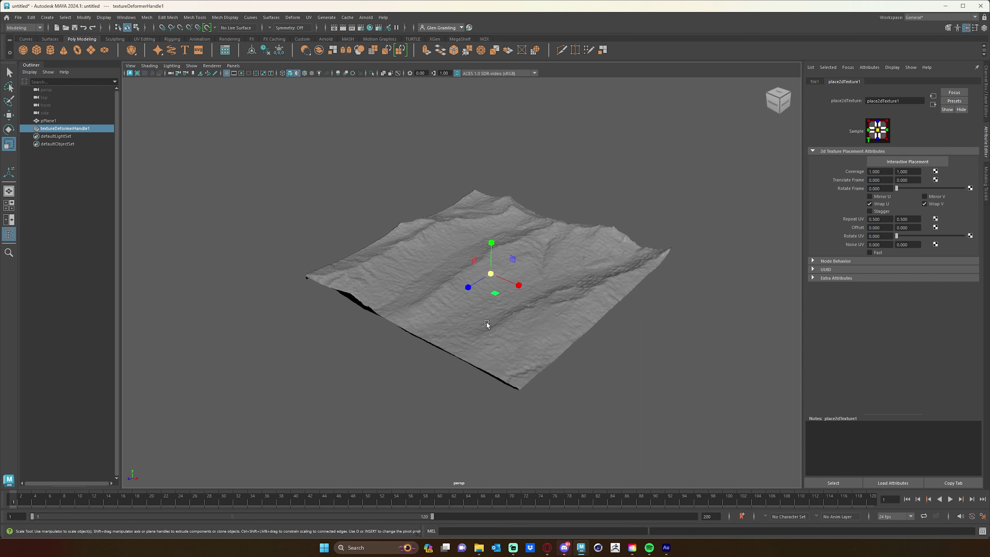
- Start a new scene, discarding the unsaved terrain scene
click(17, 20)
click(41, 33)
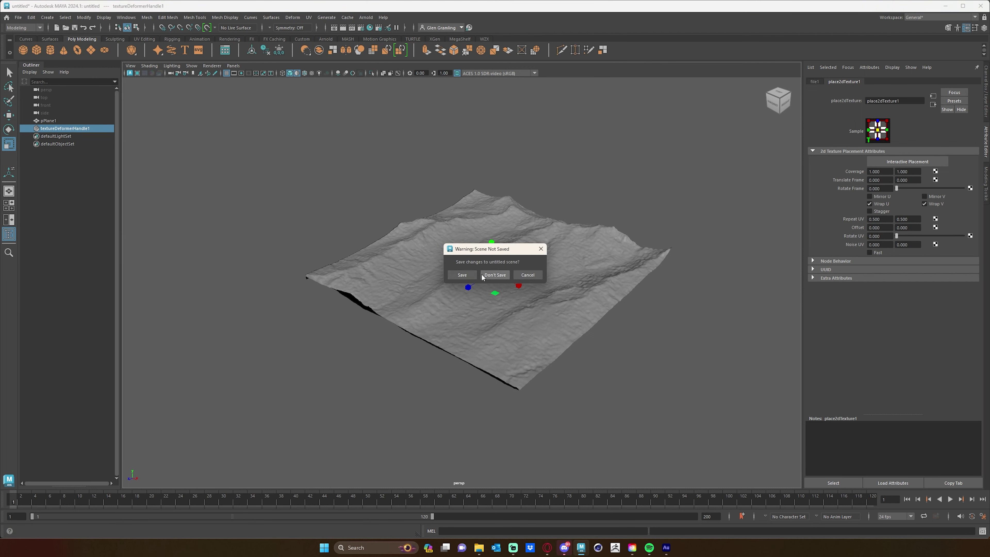
click(494, 275)
- Import the BasicHead example mesh from the Content Browser into the viewport
click(126, 18)
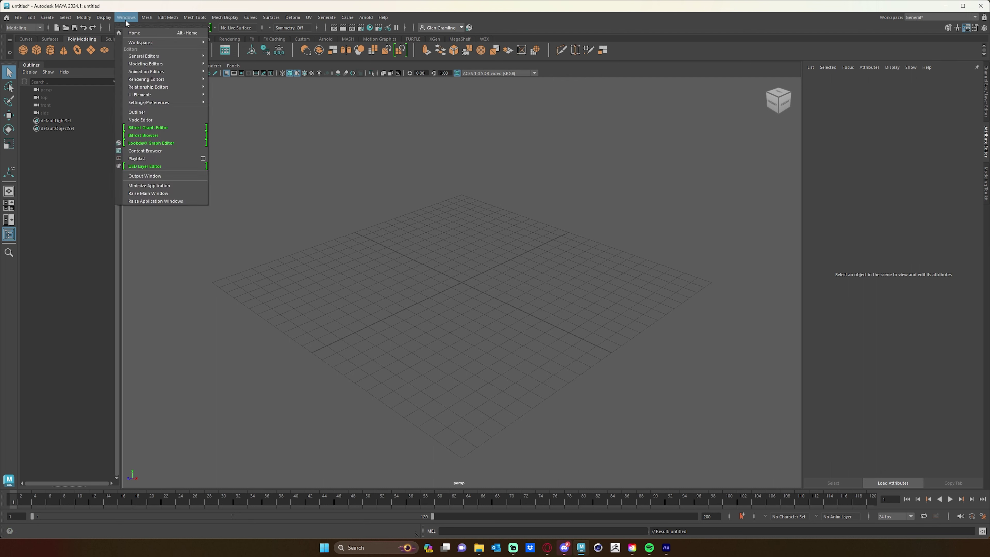
click(145, 151)
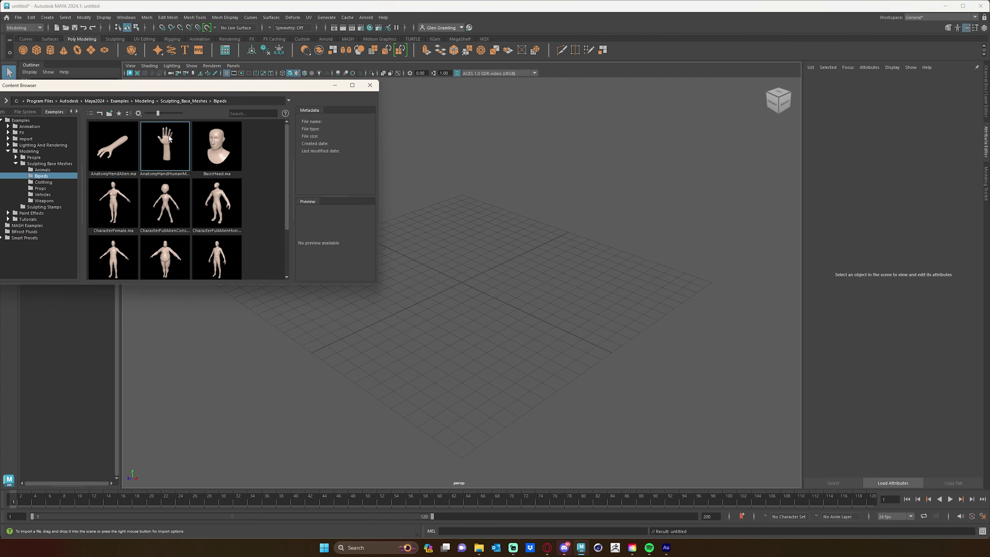
click(216, 141)
drag(216, 143, 476, 263)
click(370, 85)
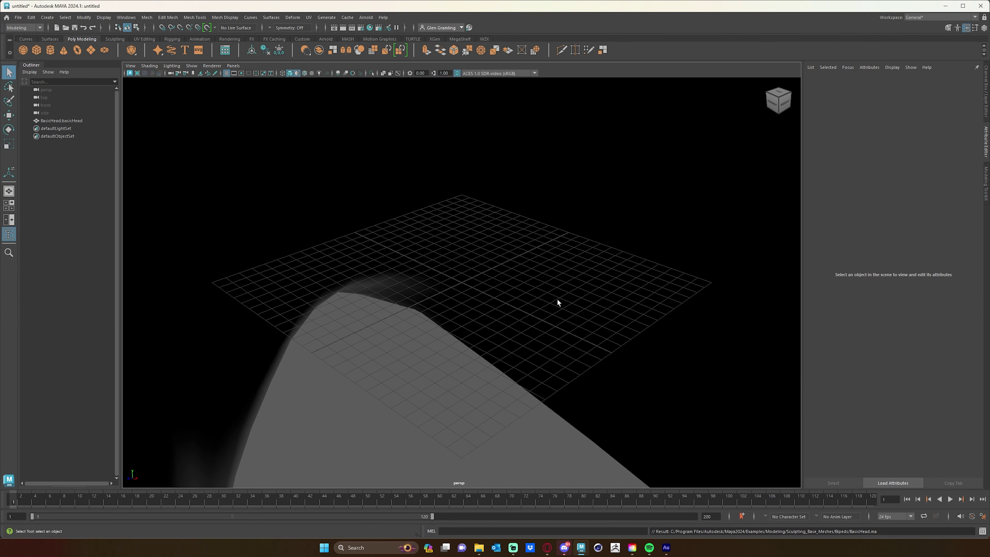
- Assign a new Standard Surface material to the BasicHead mesh
key(f)
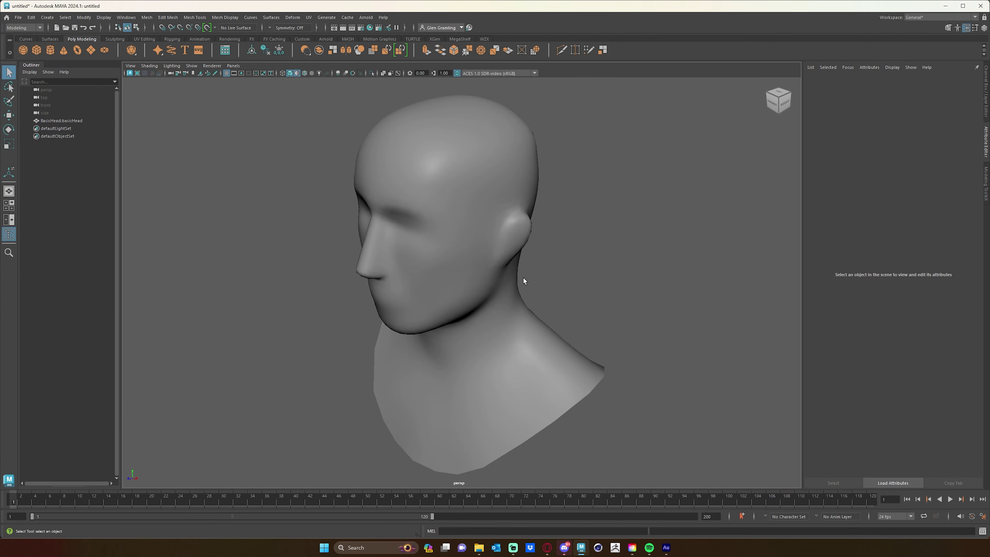
mouse_move(523, 278)
alt+mouse_down()
mouse_move(505, 290)
mouse_move(512, 281)
alt+mouse_up()
click(455, 271)
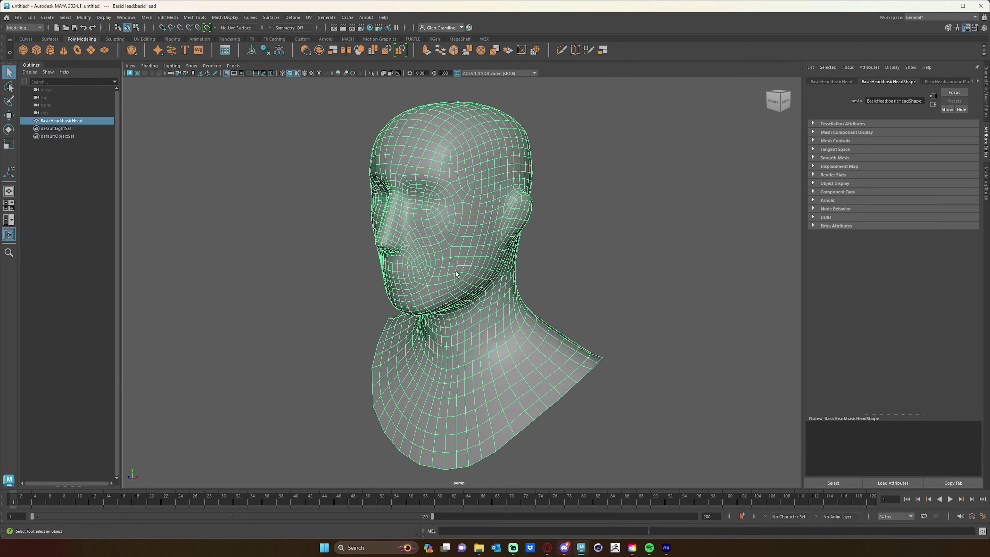
right_drag(456, 271, 518, 459)
alt+drag(535, 431, 417, 367)
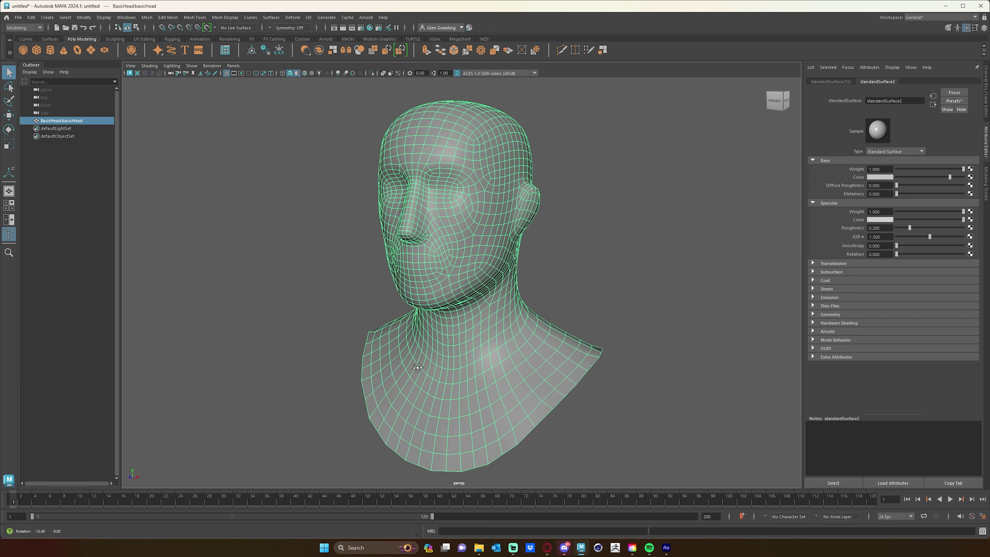
alt+drag(453, 320, 502, 296)
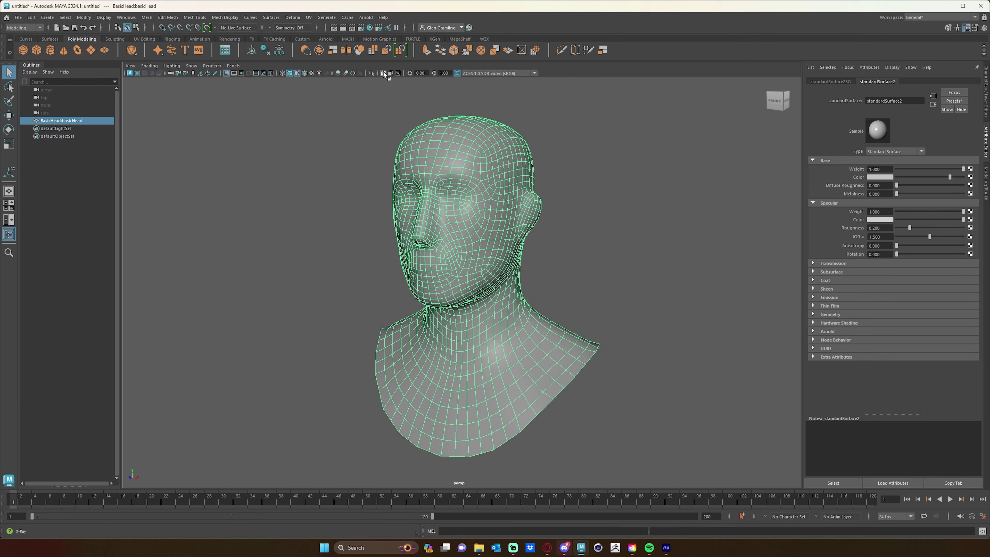
- Smooth the head with Divisions 2 and freeze its transformations
click(361, 52)
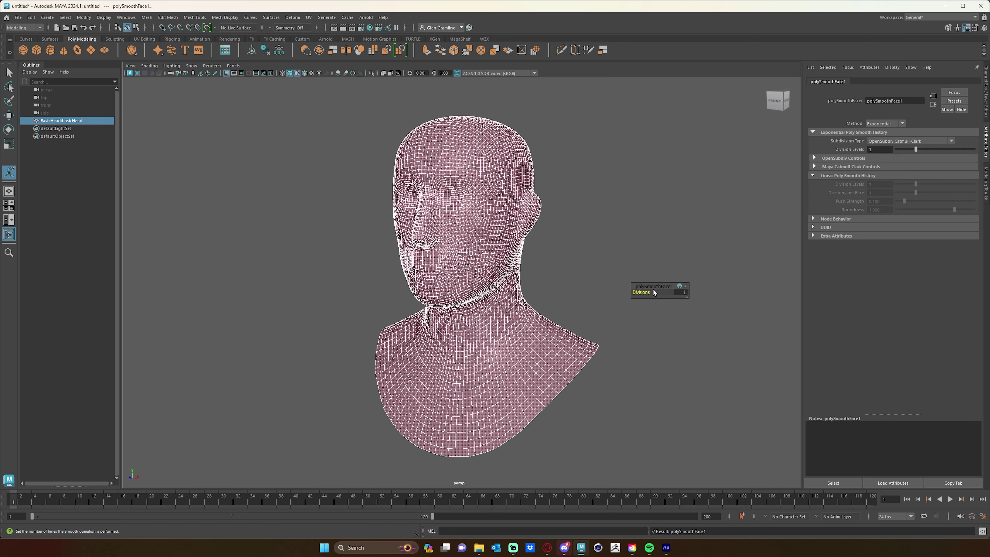
drag(653, 293, 548, 224)
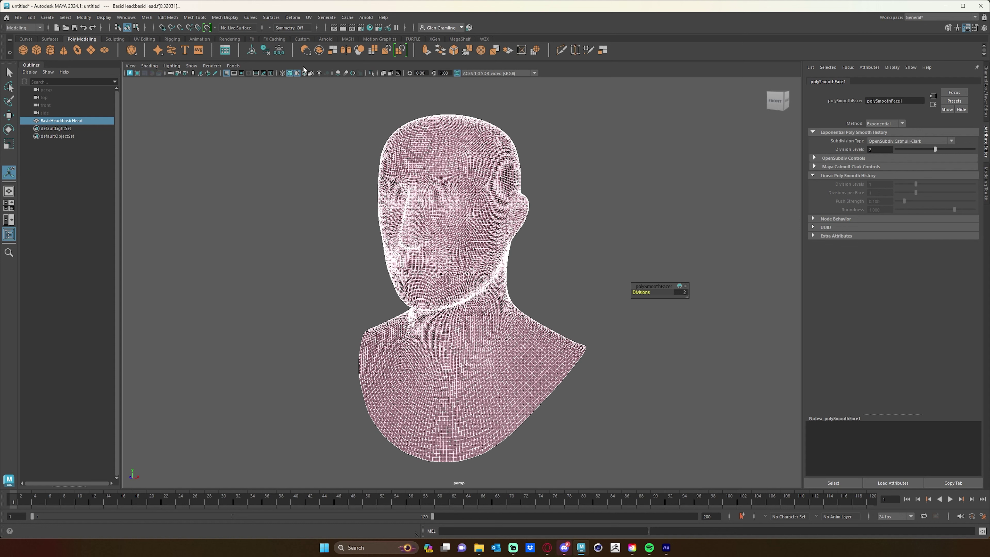
click(279, 52)
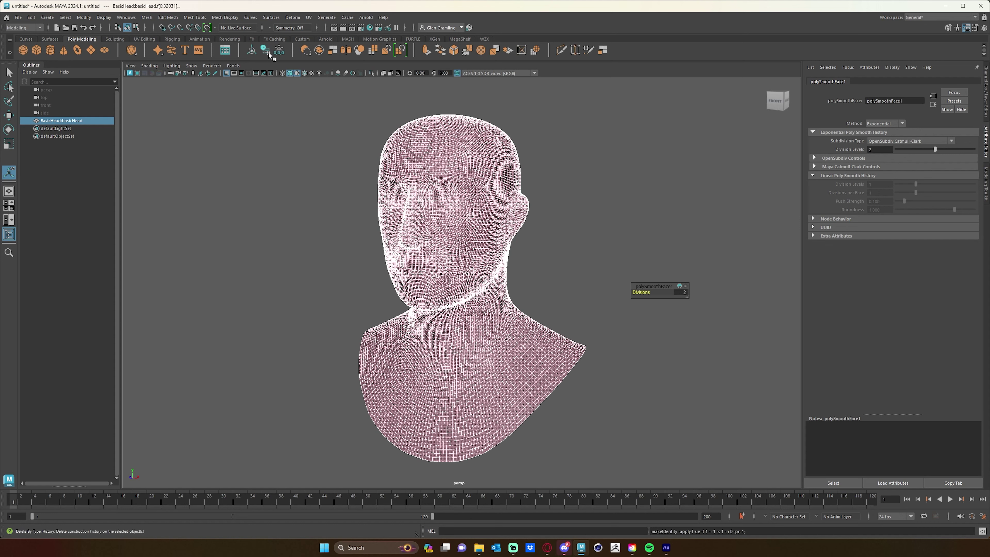
key(F8)
alt+drag(630, 272, 616, 268)
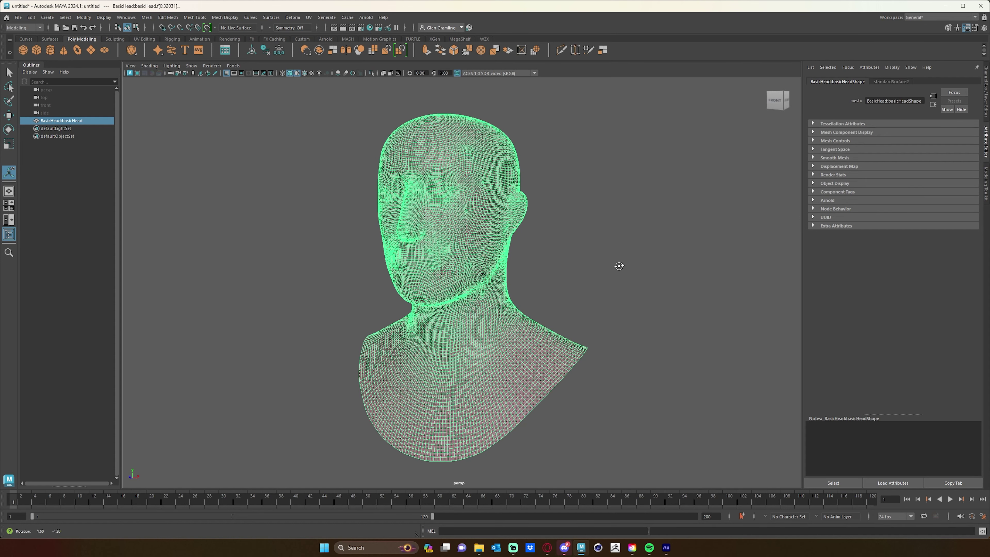
- Add a Texture deformer to the head and open Create Render Node for its Texture
click(331, 19)
mouse_move(292, 17)
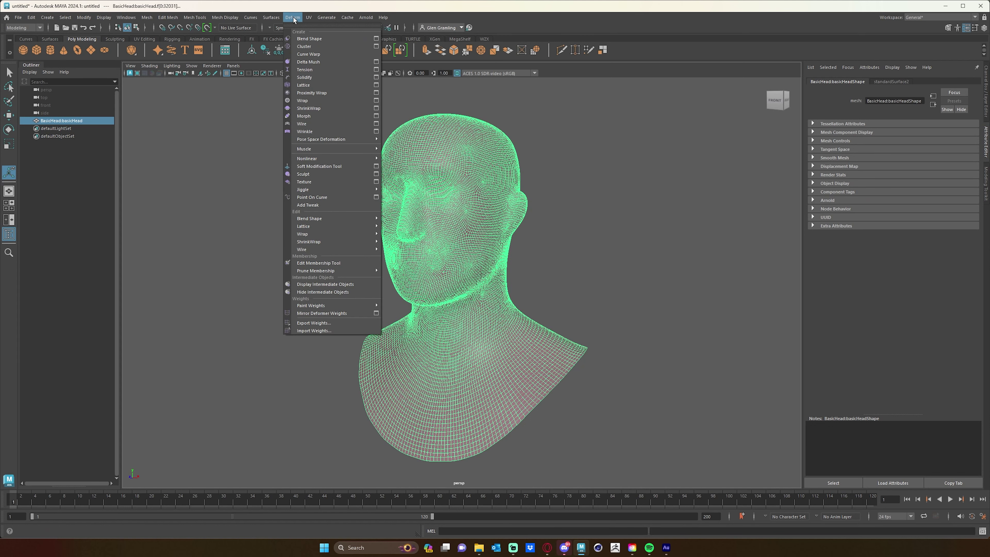
click(329, 182)
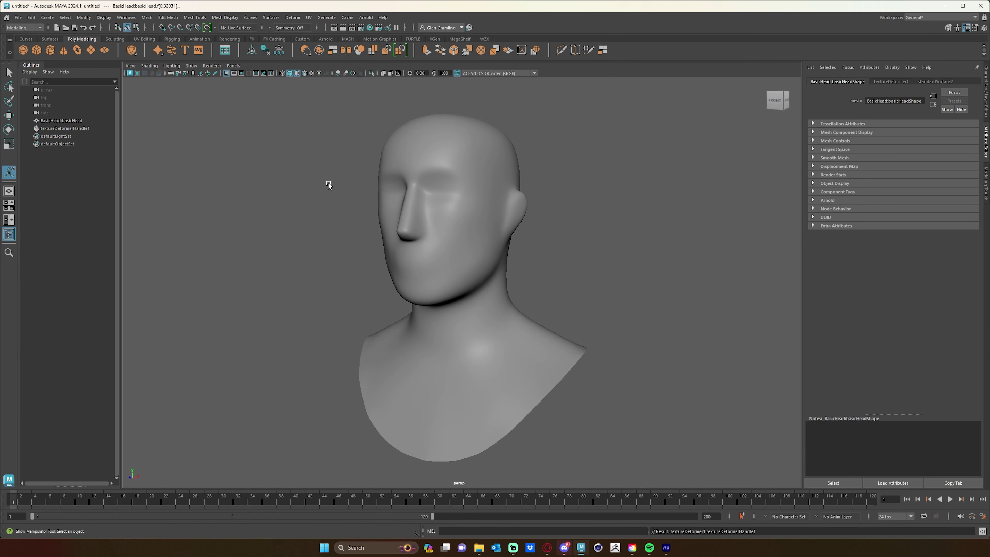
alt+drag(722, 245, 631, 277)
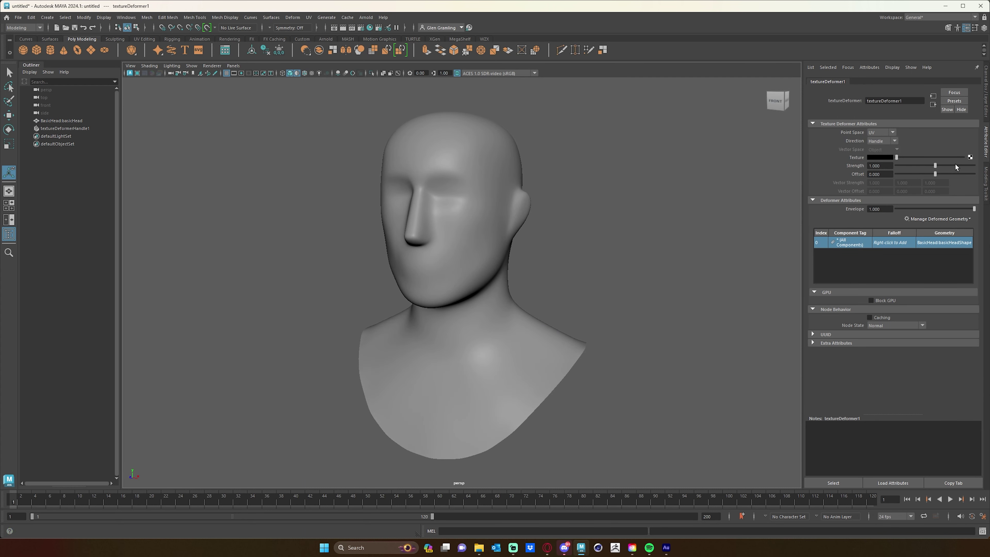
click(970, 157)
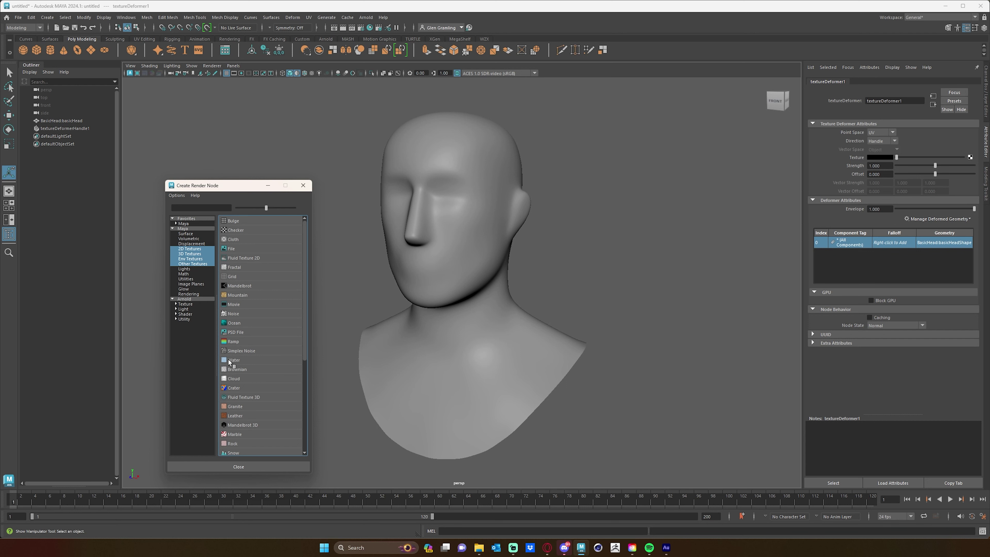
- Connect a new Water texture to textureDeformer1, then show the textureDeformer1 tab
drag(232, 185, 233, 106)
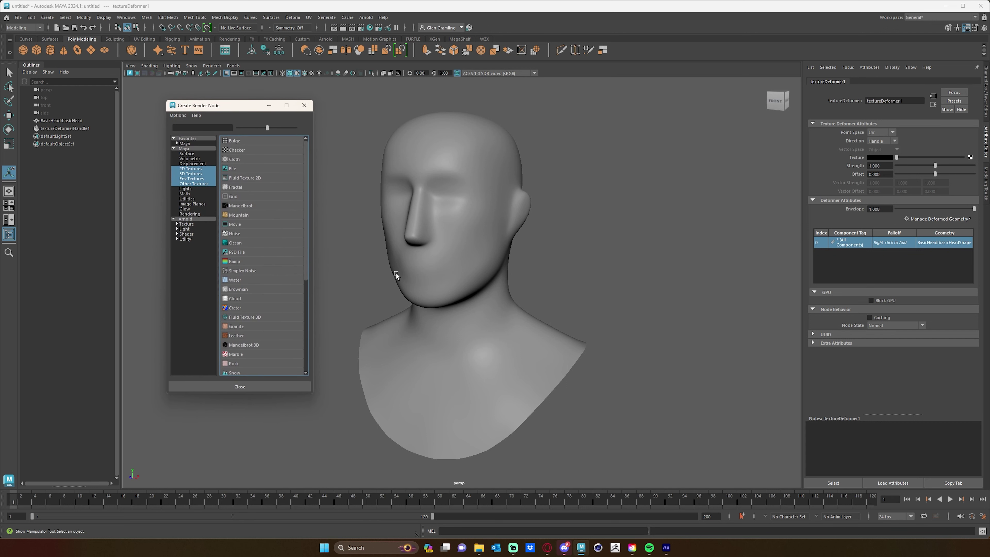
mouse_move(482, 270)
alt+mouse_down()
mouse_move(506, 276)
mouse_move(467, 278)
mouse_move(488, 282)
alt+mouse_up()
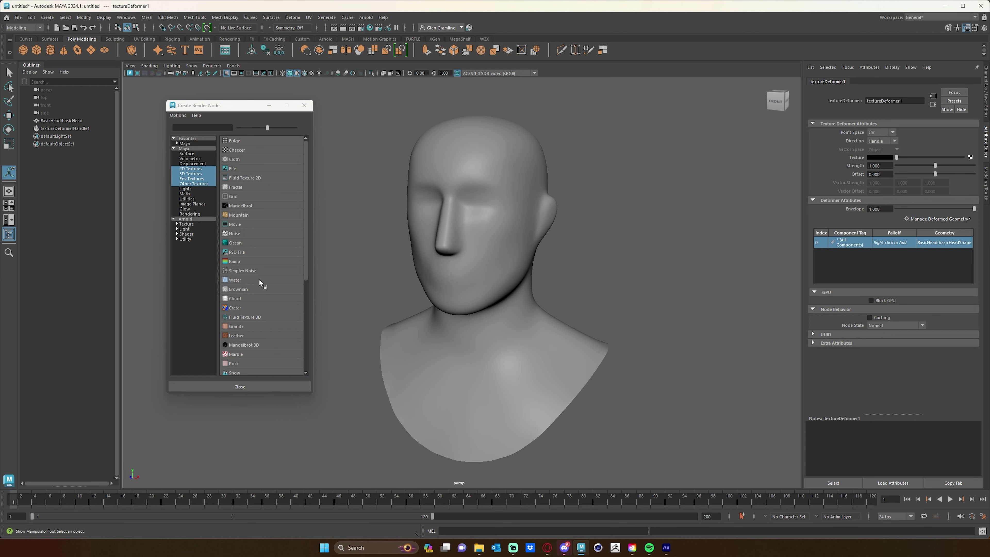
click(238, 280)
alt+drag(342, 296, 456, 281)
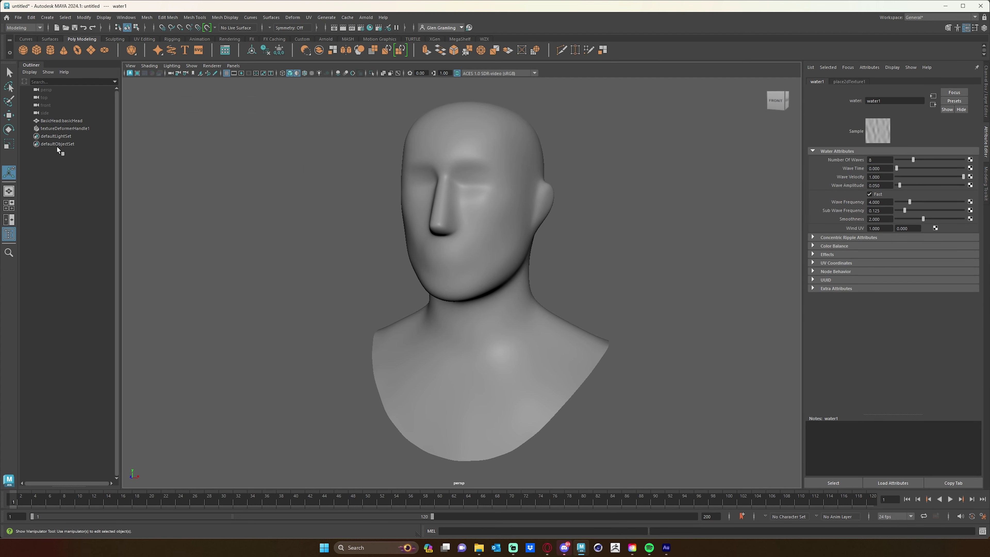
click(65, 128)
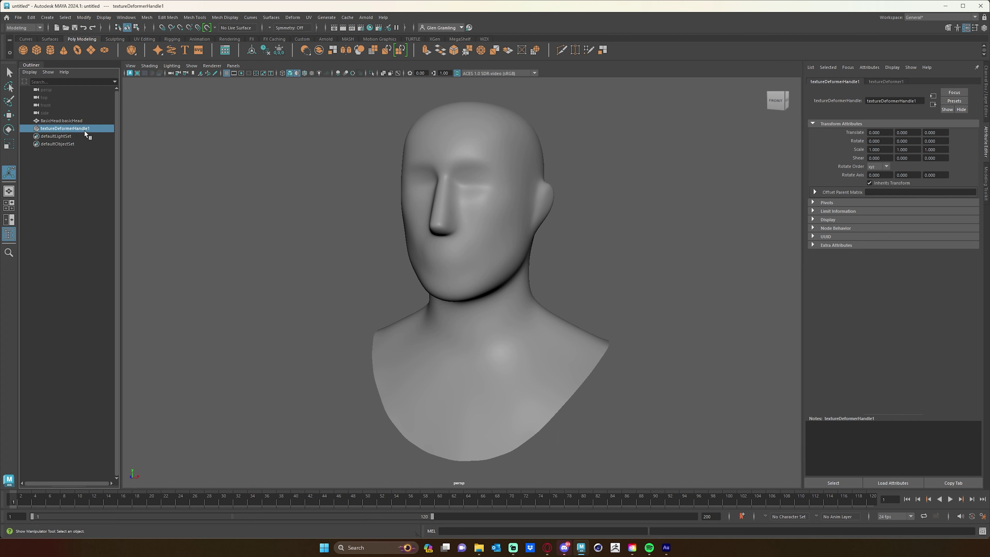
click(890, 80)
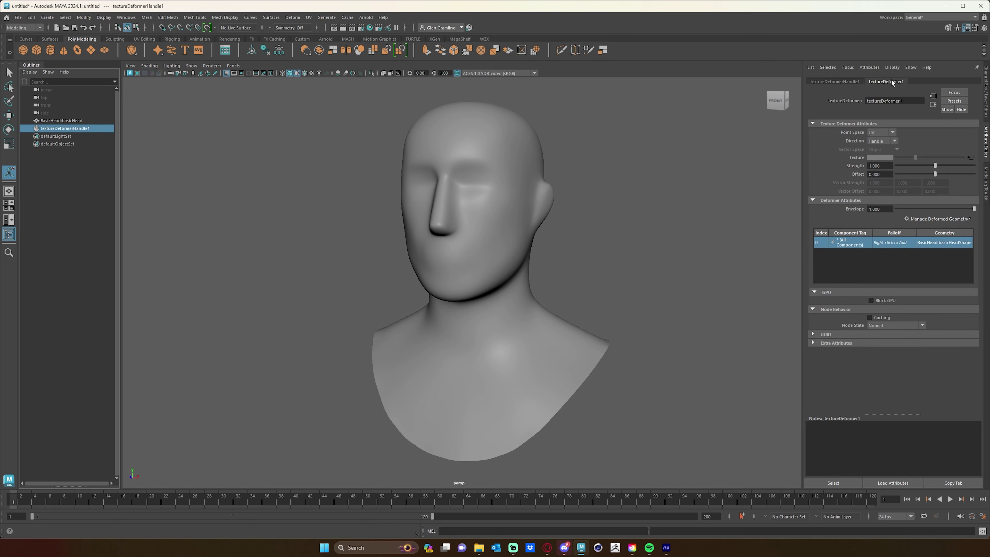
key(t)
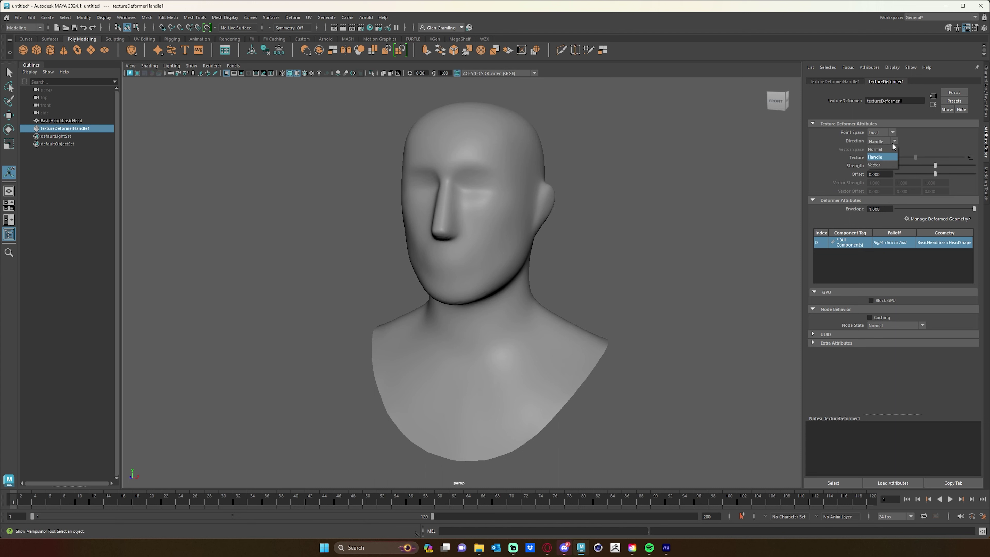
- Set textureDeformer1's Direction to Normal so water ripples bump the head's surface
click(890, 149)
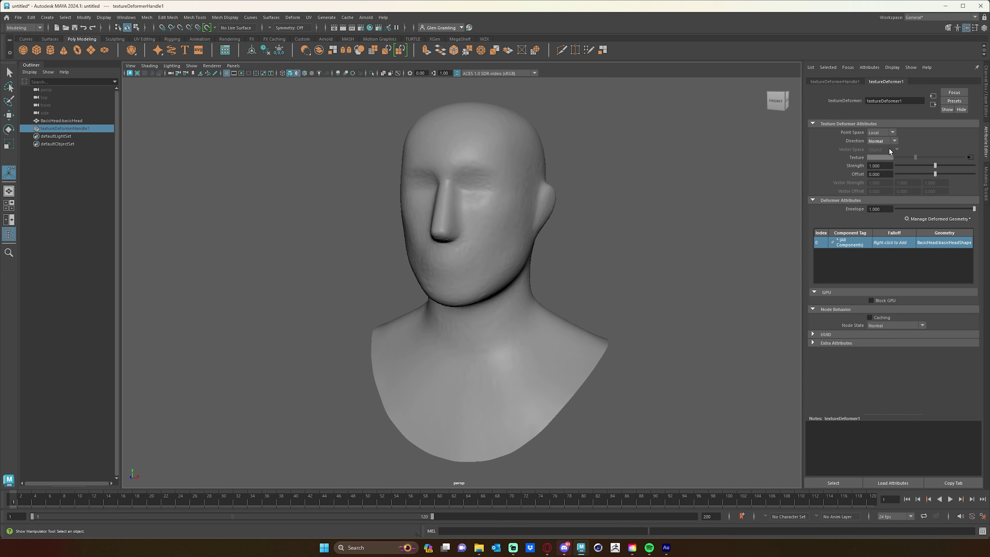
alt+drag(600, 276, 769, 242)
- Open the water1 texture and raise its Wave Amplitude to 0.427
click(970, 158)
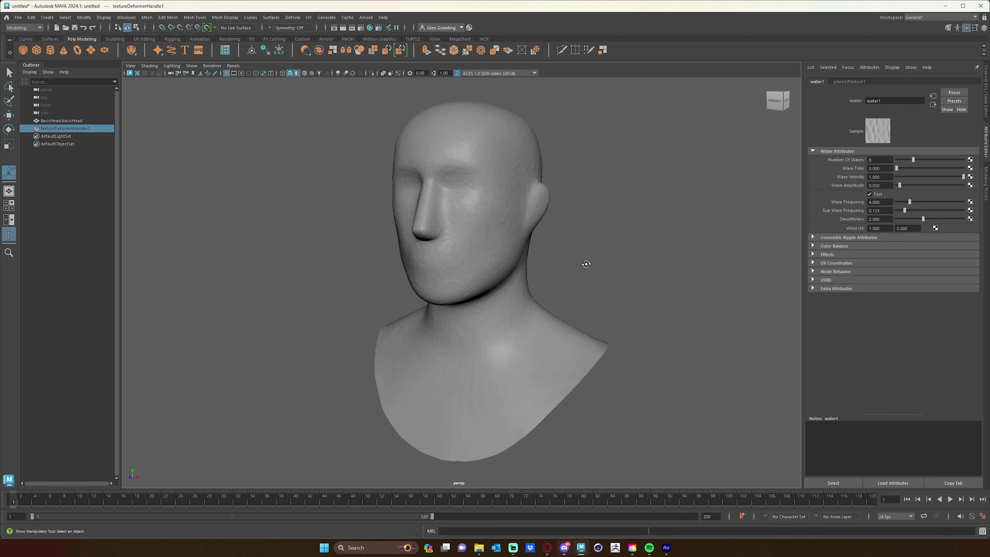
alt+right_drag(588, 265, 632, 238)
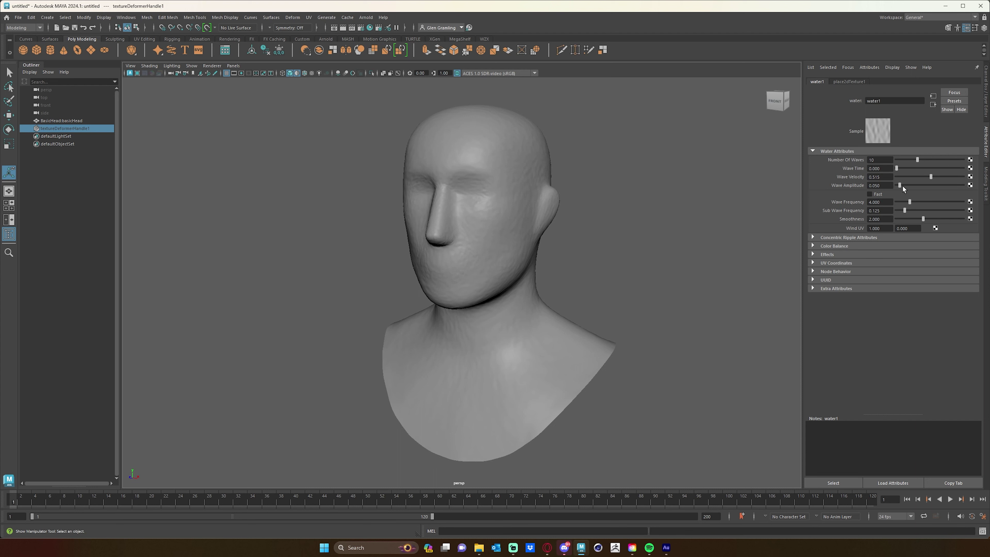
mouse_move(900, 185)
mouse_down()
mouse_move(924, 186)
mouse_move(902, 187)
mouse_move(913, 188)
mouse_up()
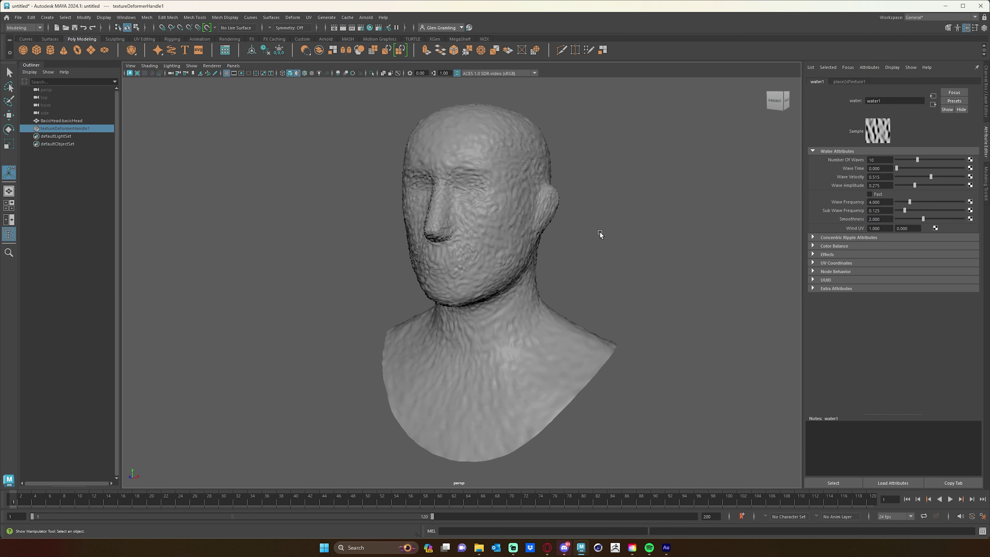
drag(914, 185, 925, 187)
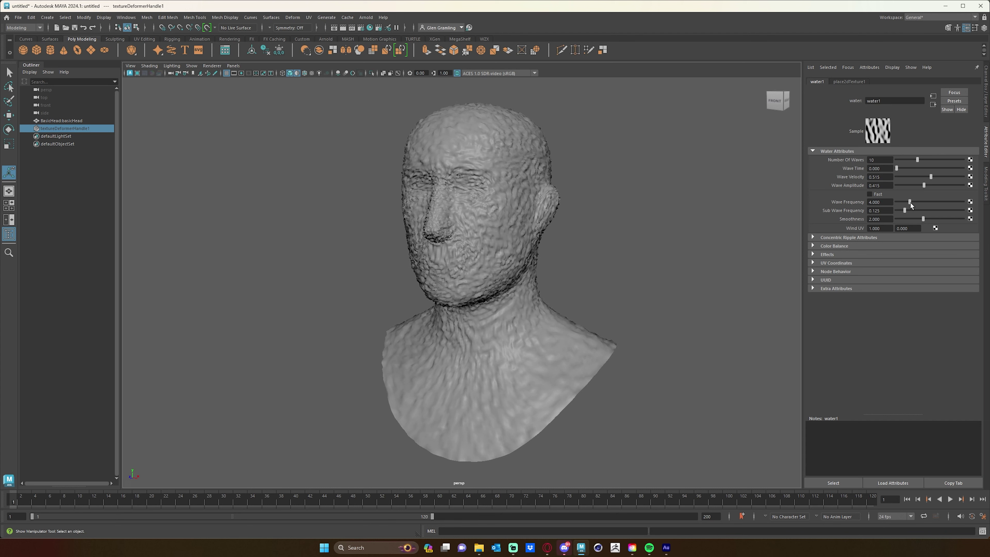
- Lower Wave Frequency, adjust Sub Wave Frequency and cut Number Of Waves to 3
drag(911, 203, 897, 201)
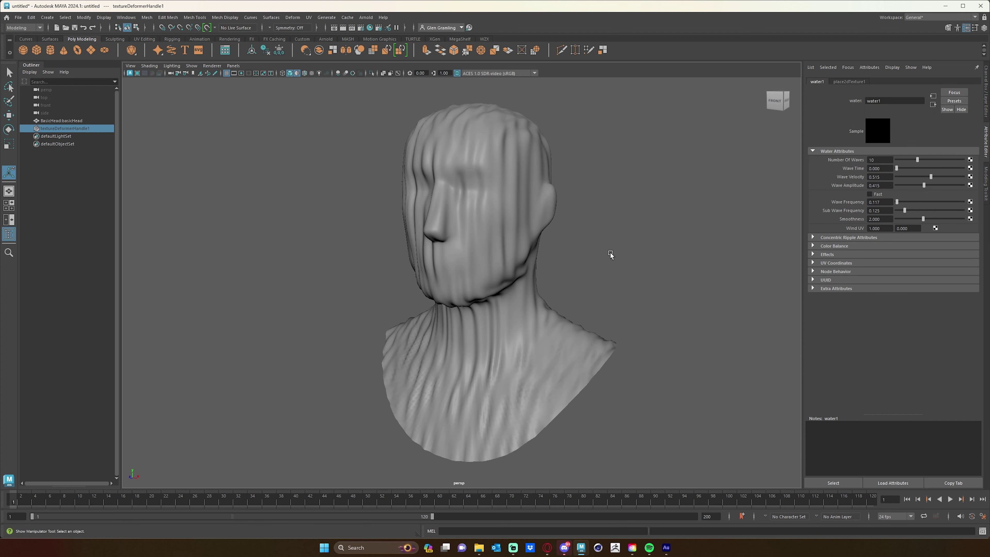
alt+drag(610, 254, 666, 244)
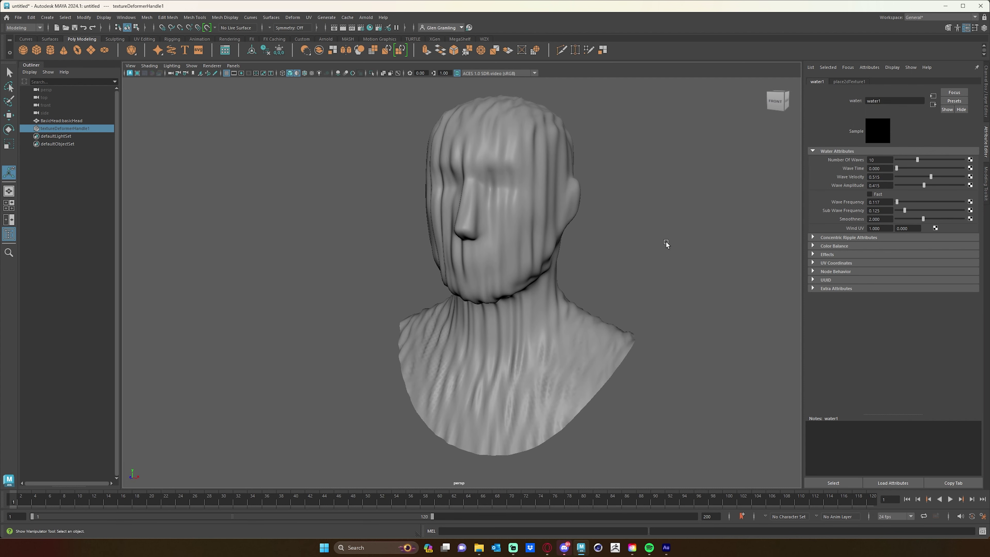
drag(907, 212, 918, 221)
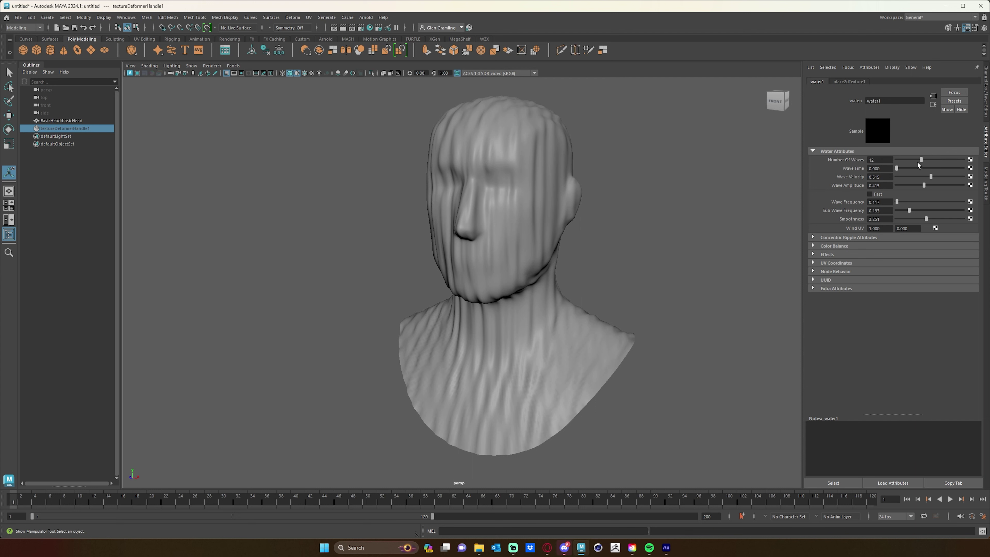
drag(918, 163, 903, 163)
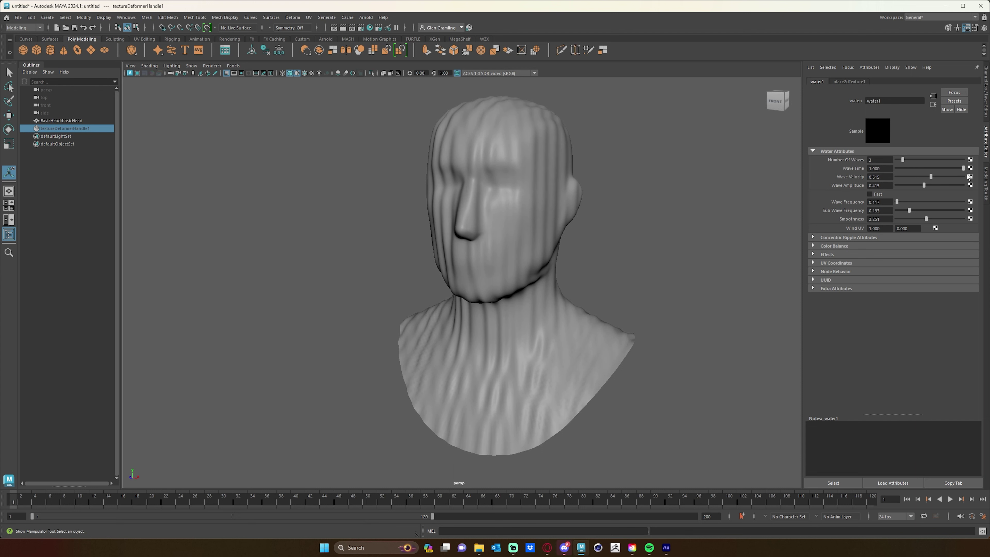
- Scrub water1's Wave Time lower to preview the ripple motion on the head
drag(963, 168, 875, 168)
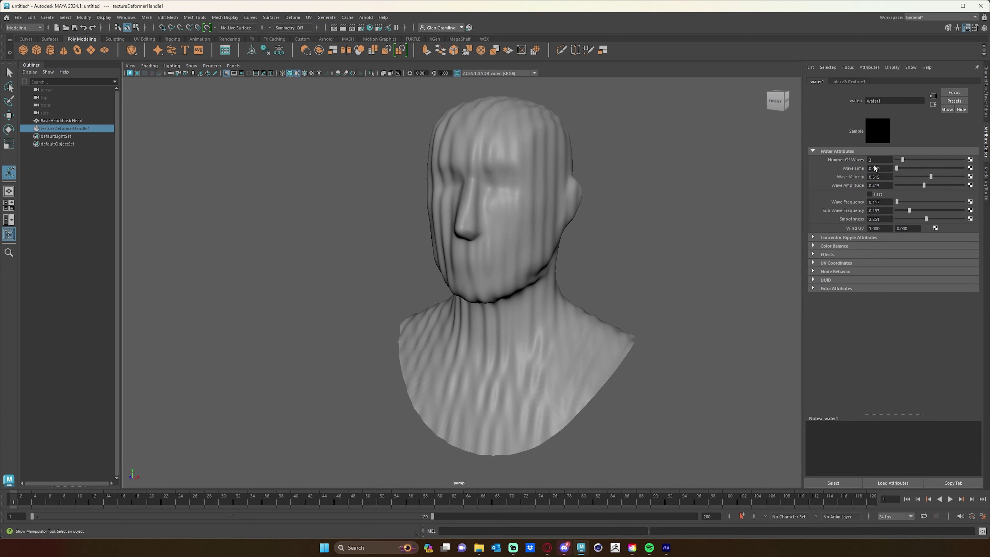
drag(954, 170, 904, 172)
alt+drag(517, 300, 590, 283)
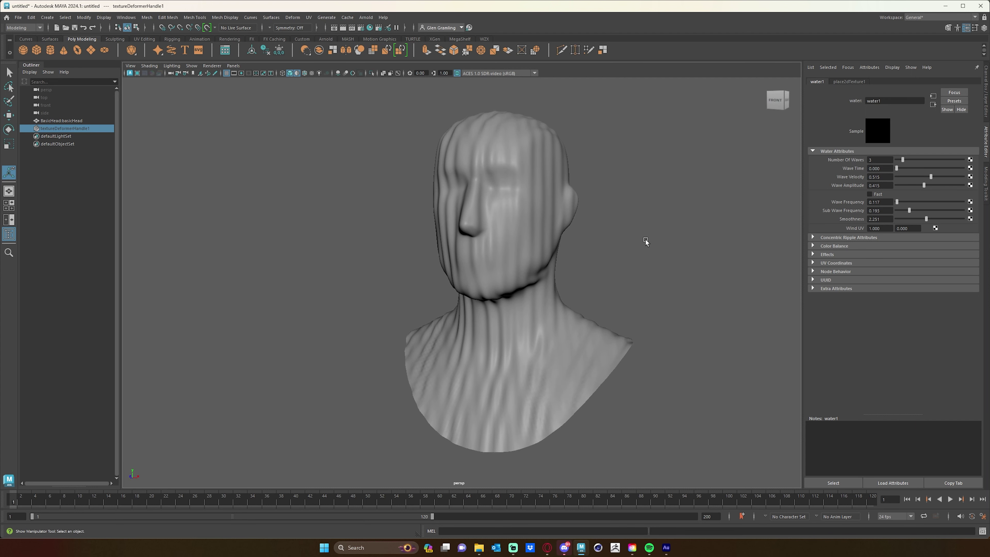
alt+drag(646, 241, 653, 244)
- Drive Wave Time with the expression =time so the ripples animate
drag(881, 169, 867, 169)
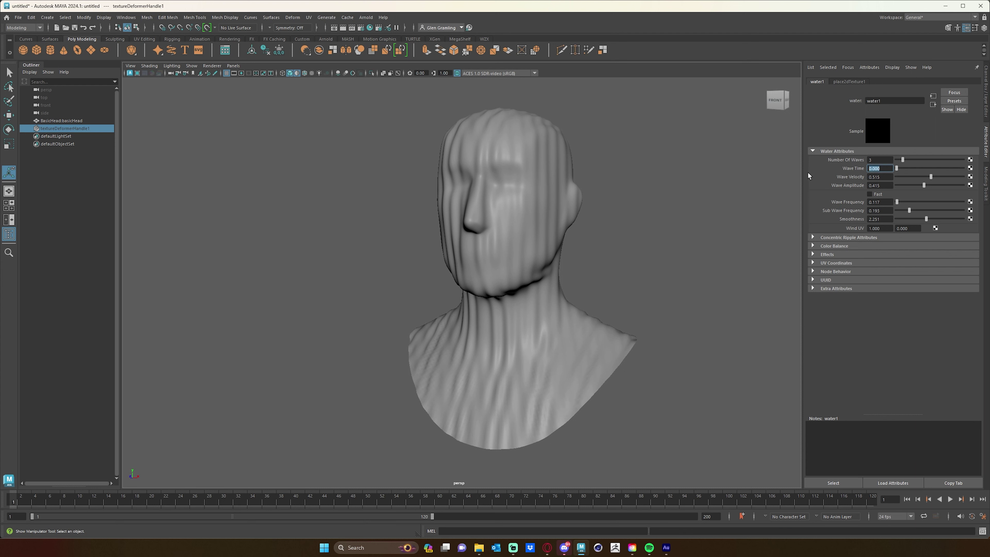
text(=time)
key(Return)
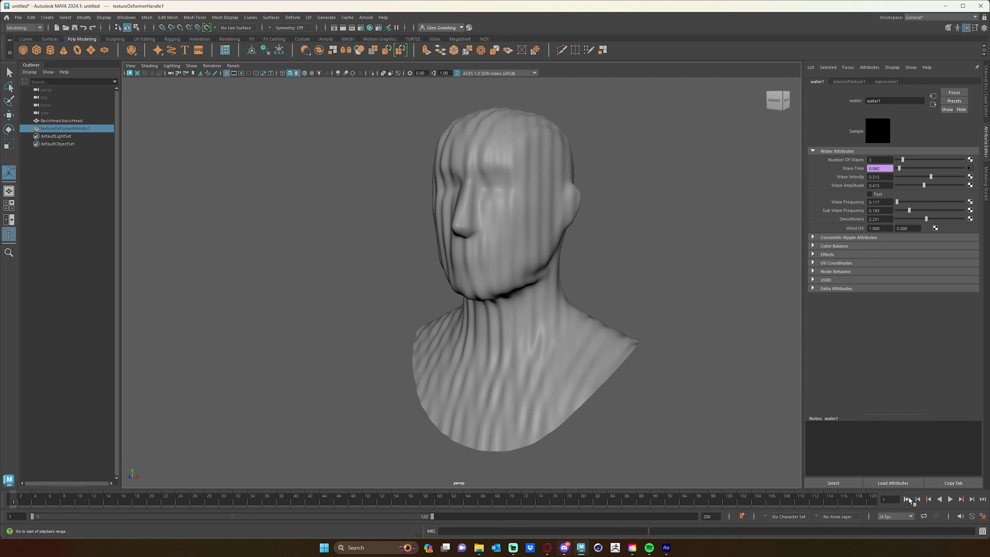
- Preview the ripple playback, then set Wave Velocity to 5
click(950, 499)
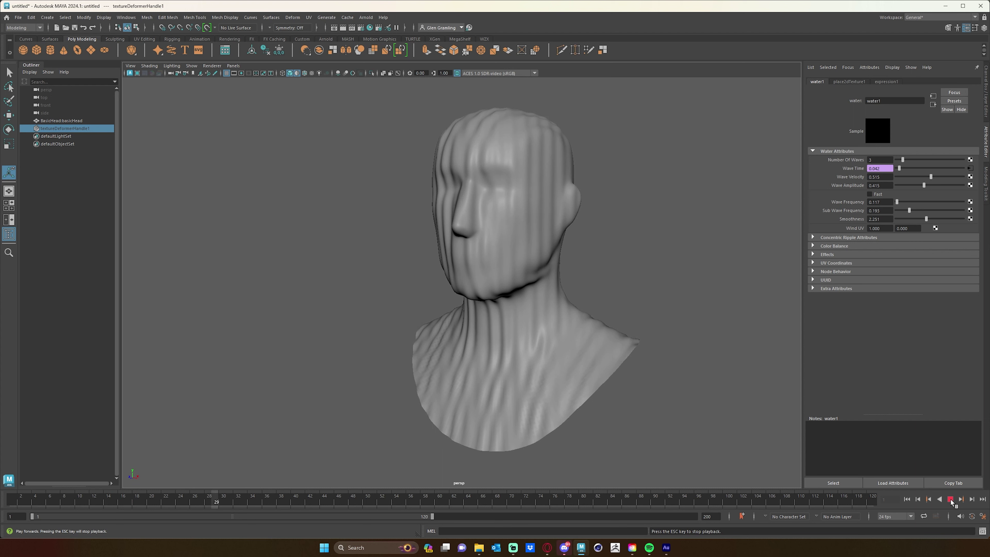
click(950, 499)
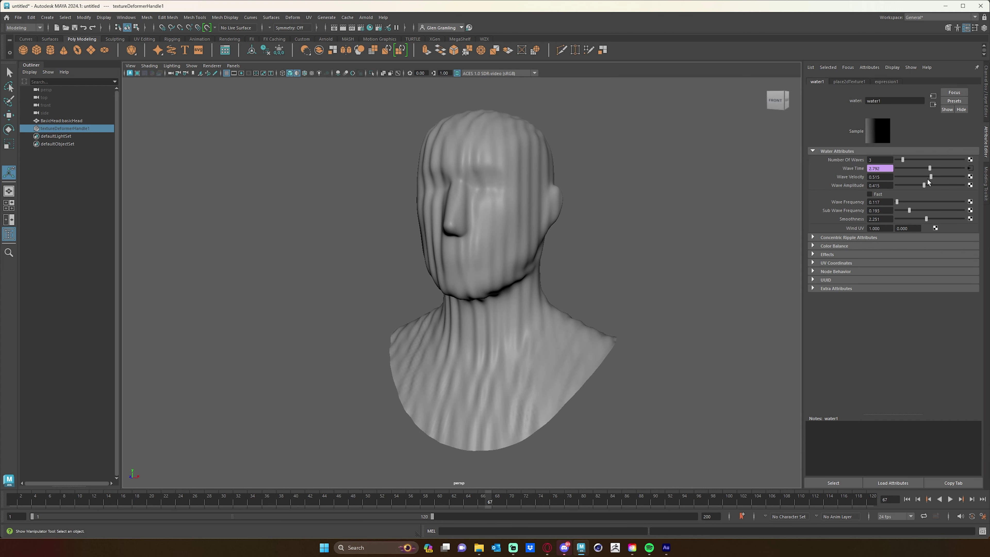
drag(927, 179, 988, 182)
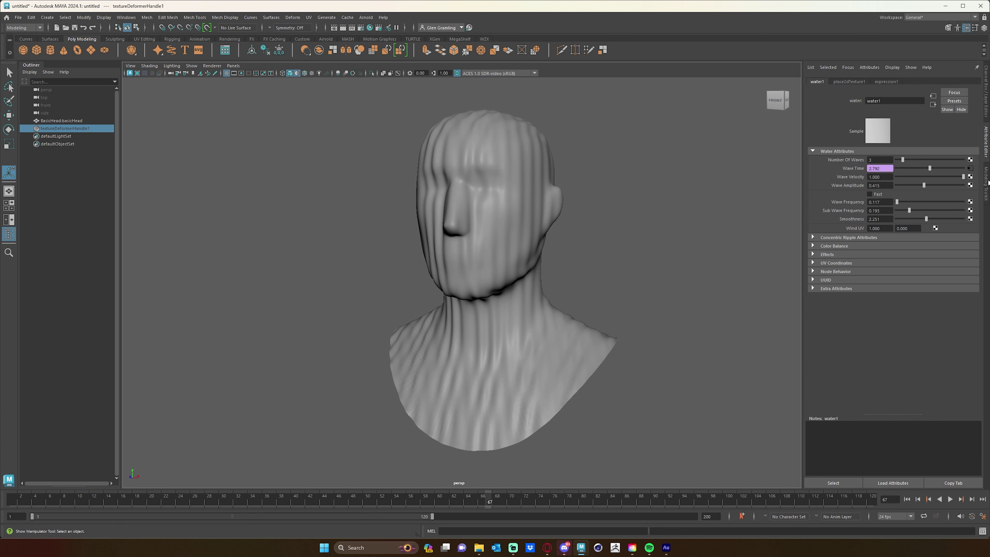
click(884, 178)
text(5)
key(Return)
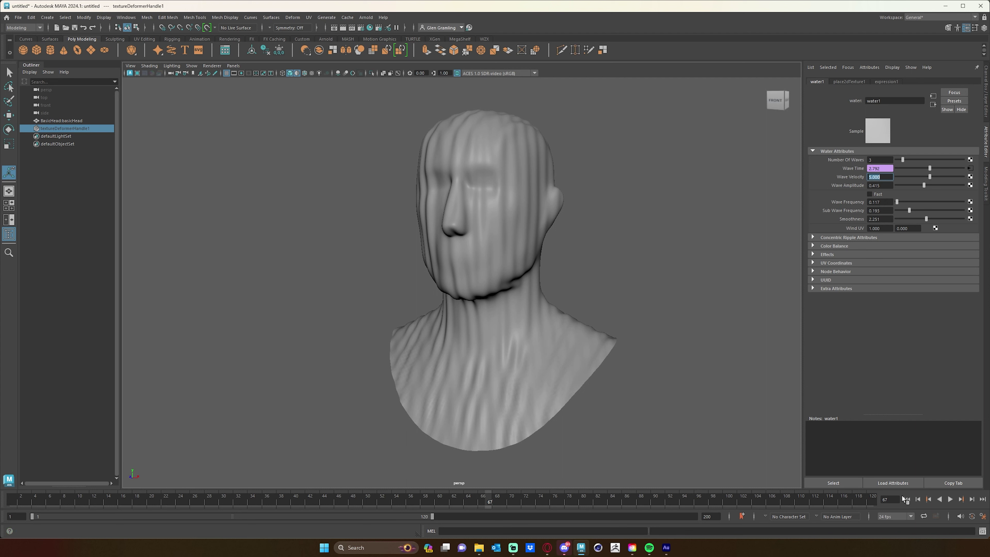
- Preview the ripples again and raise Wave Velocity to 8
click(950, 499)
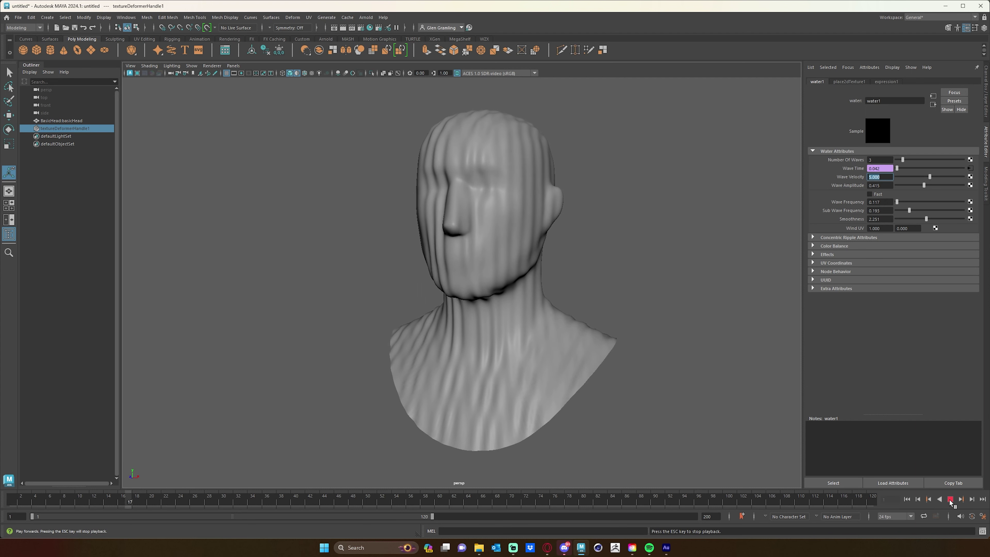
click(949, 499)
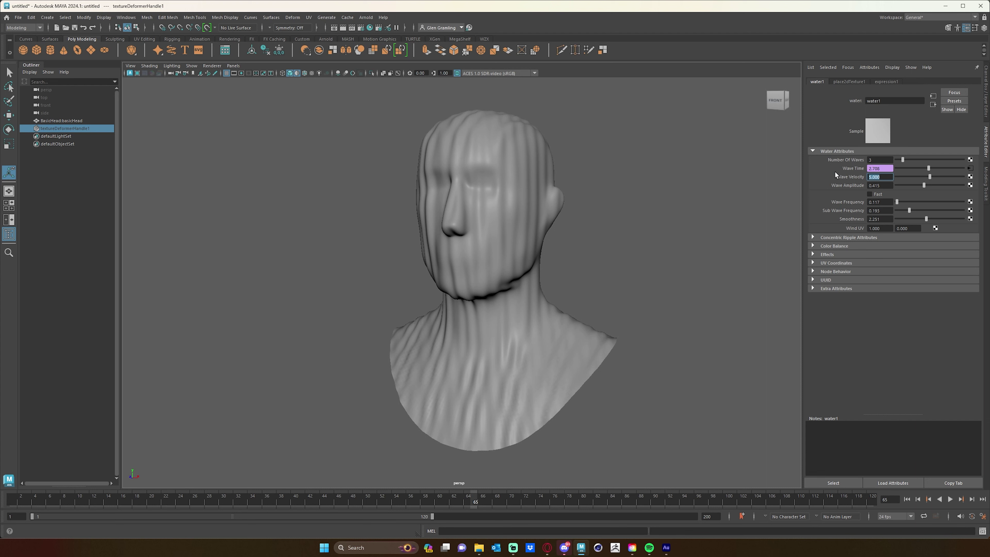
text(8)
key(Return)
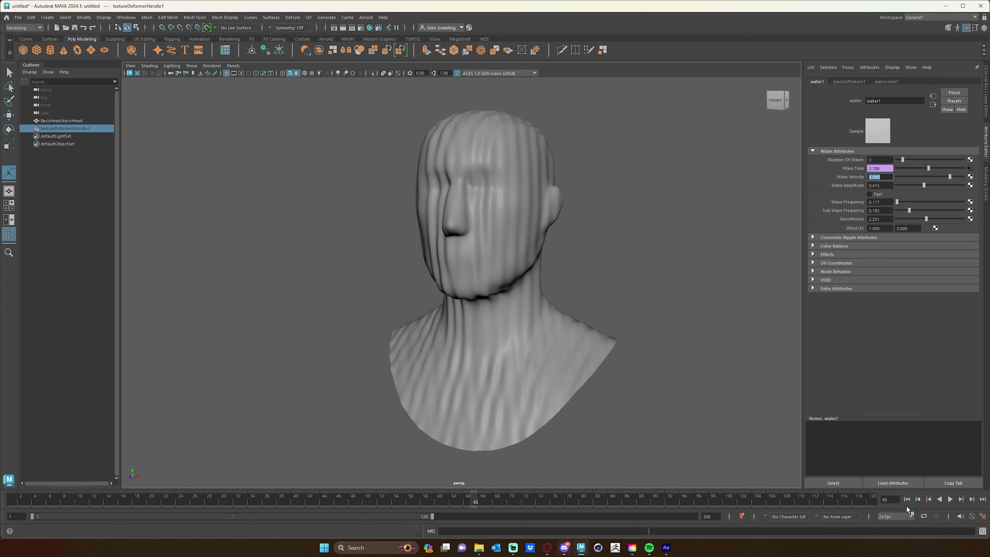
- Lower Sub Wave Frequency to 0.029 and Smoothness to 0.819, previewing the animation
click(949, 500)
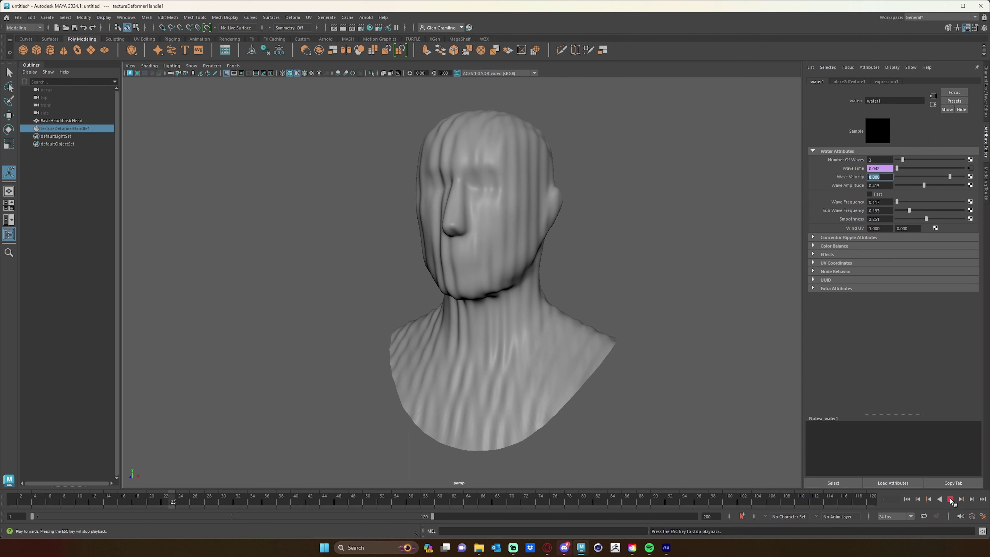
click(950, 499)
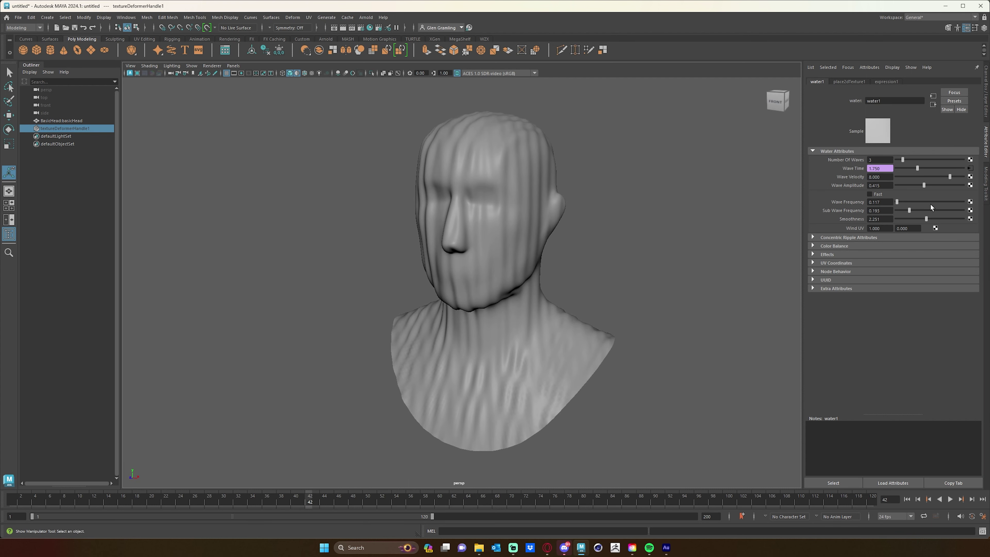
drag(908, 221, 896, 202)
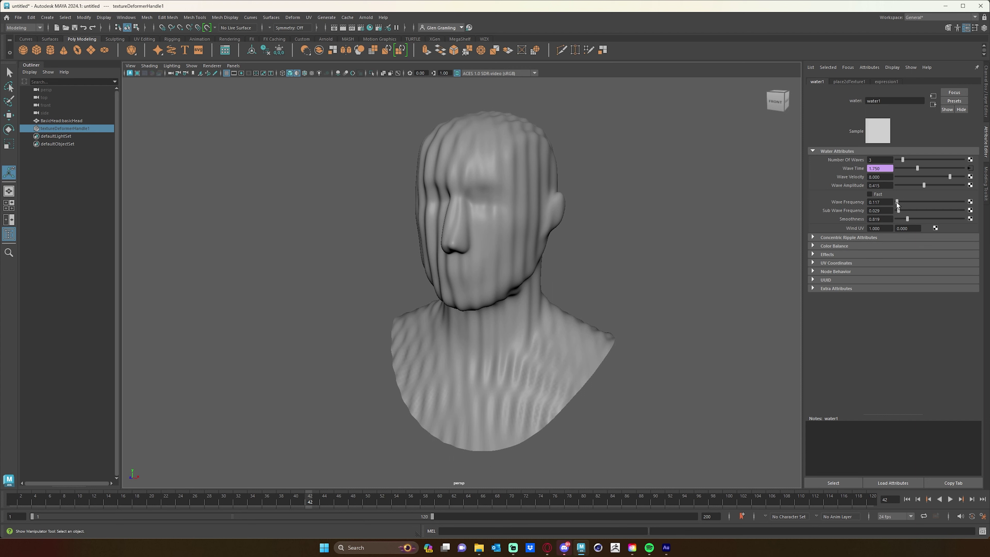
click(950, 499)
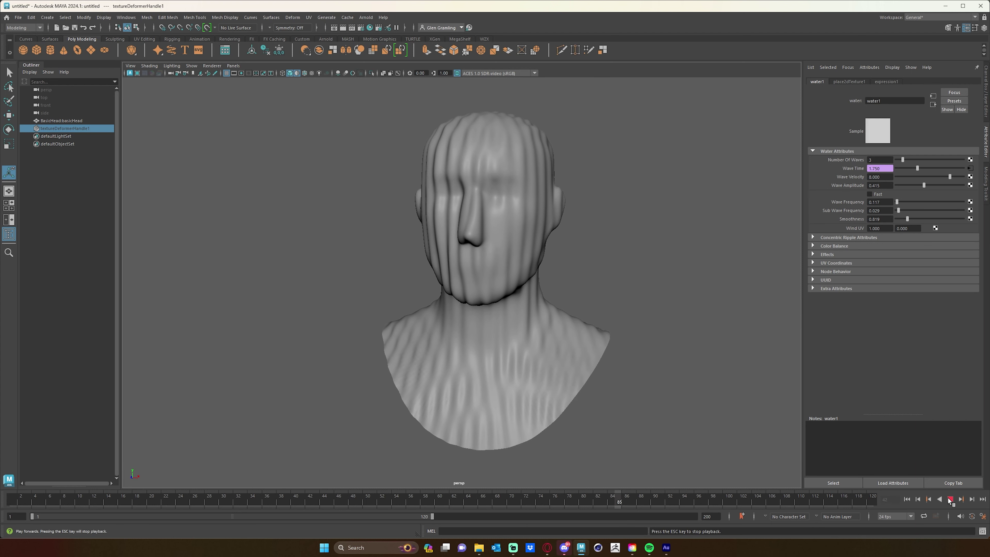
click(950, 499)
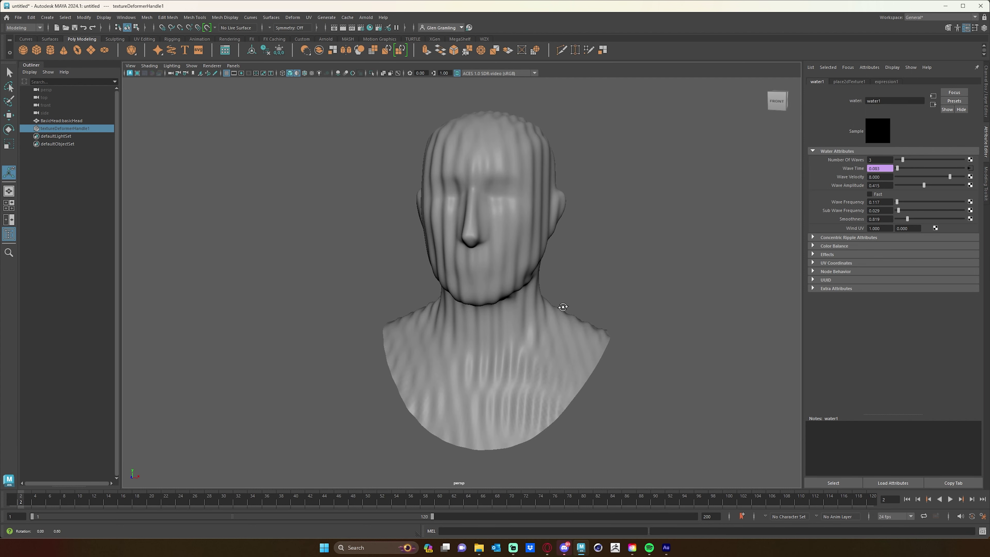
- Raise Number Of Waves to 19 and lower Wave Amplitude to 0.211
mouse_move(546, 315)
alt+mouse_down()
mouse_move(559, 320)
mouse_move(548, 300)
alt+mouse_up()
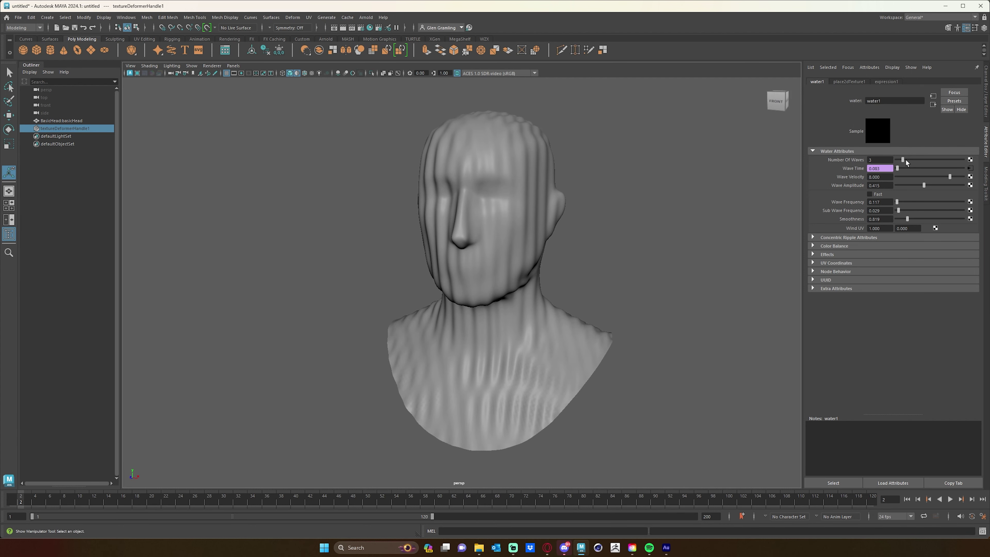
drag(904, 163, 935, 162)
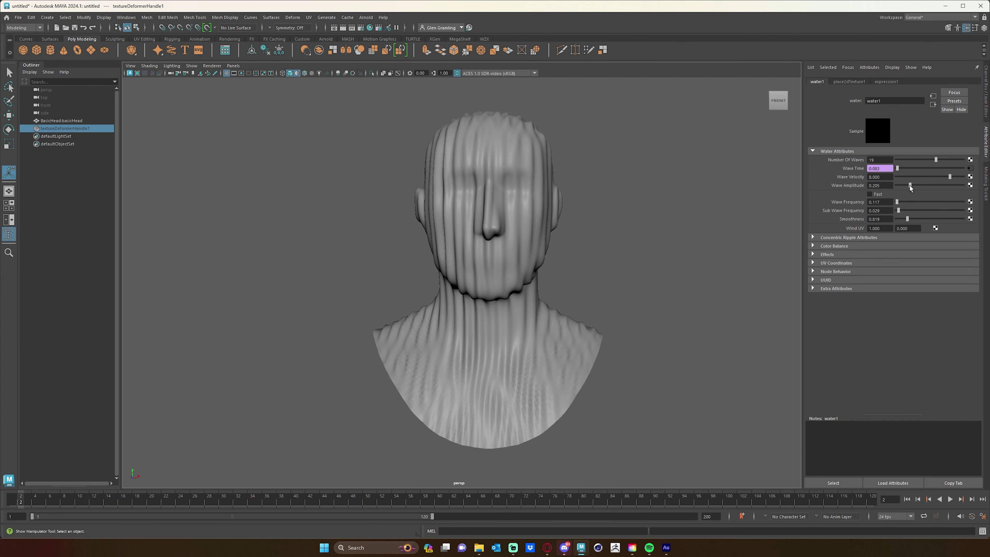
drag(910, 185, 909, 185)
- Play the ripple animation from frame 1, stop it, and return to frame 1
alt+drag(650, 291, 653, 330)
click(907, 499)
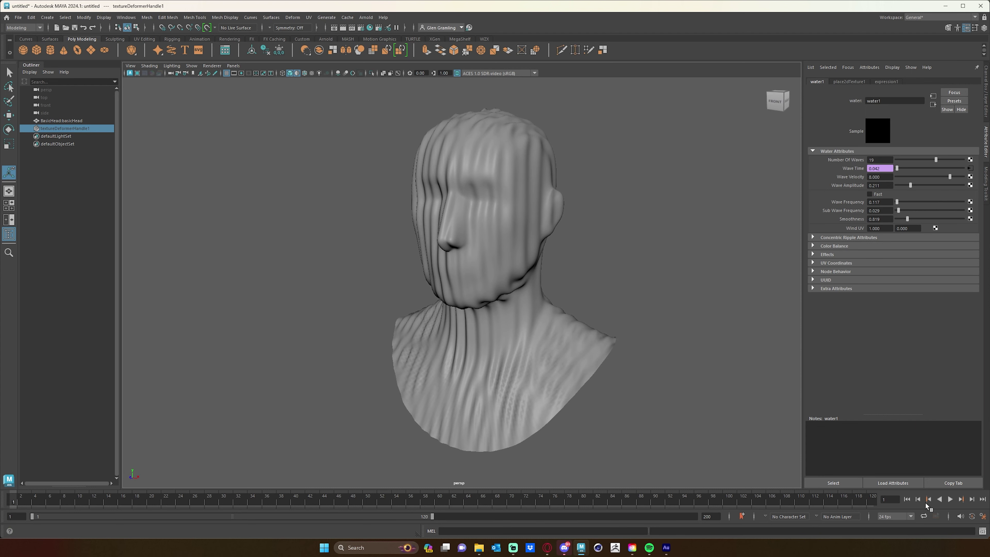
click(950, 500)
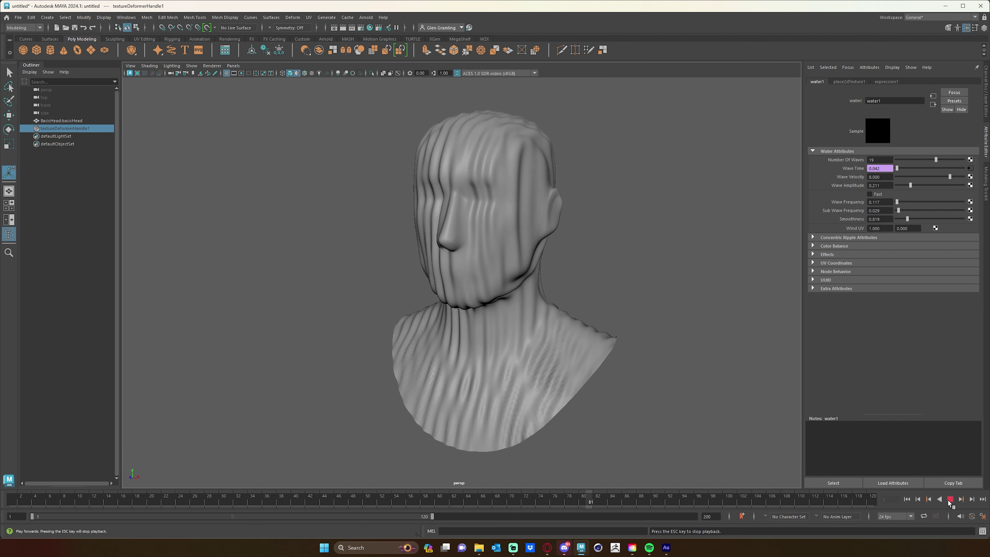
click(950, 499)
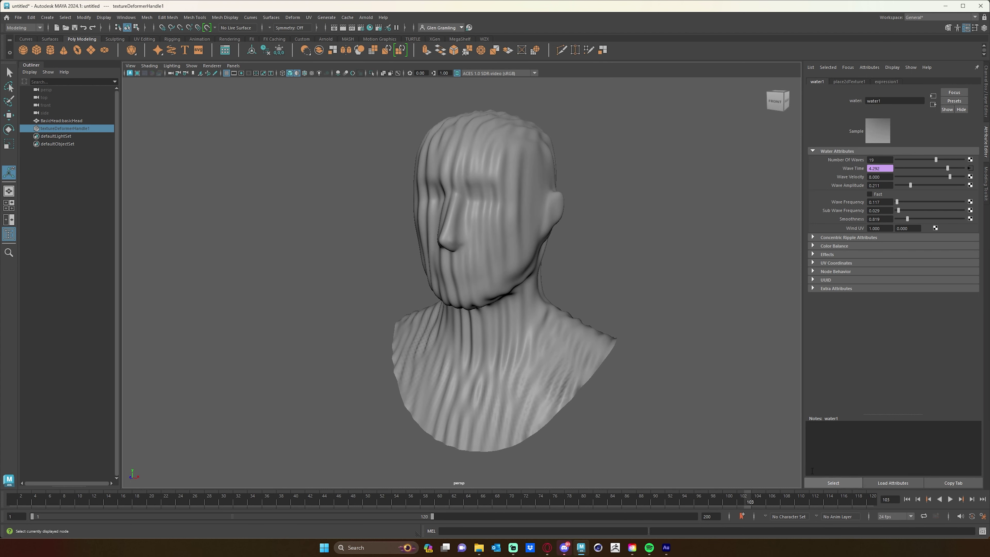
click(907, 499)
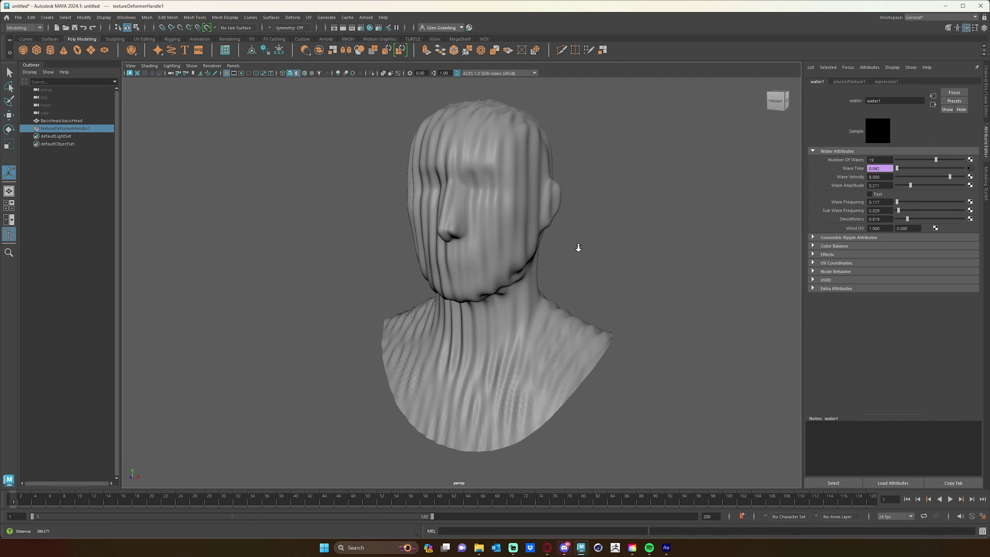
- Assign a Sphere primitive falloff to textureDeformer1 and select primitiveFalloff1
click(69, 129)
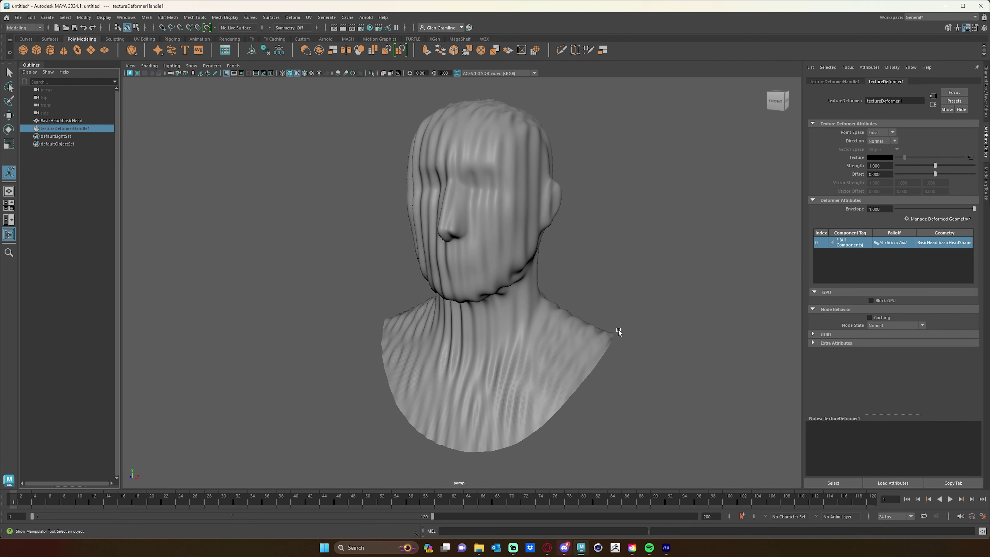
alt+drag(648, 308, 663, 301)
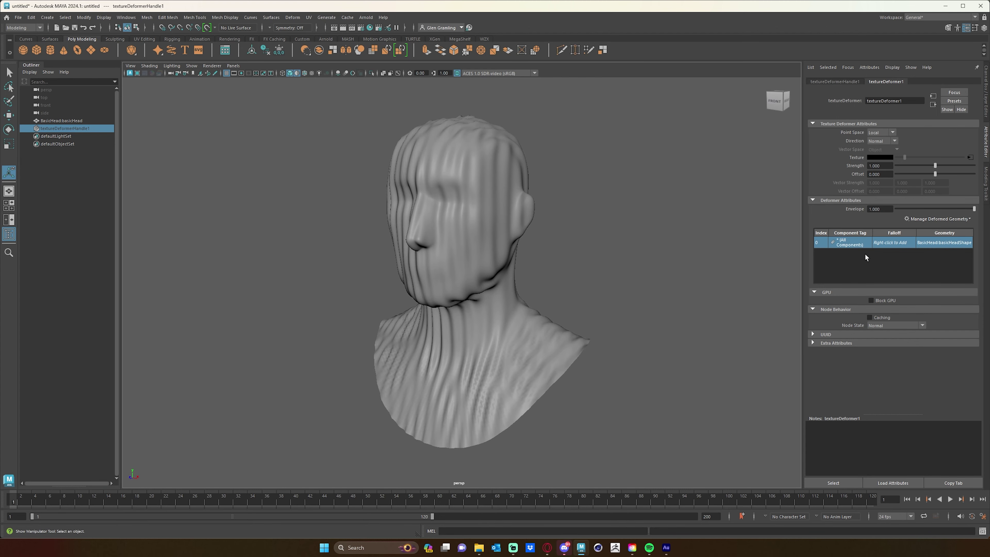
right_click(892, 242)
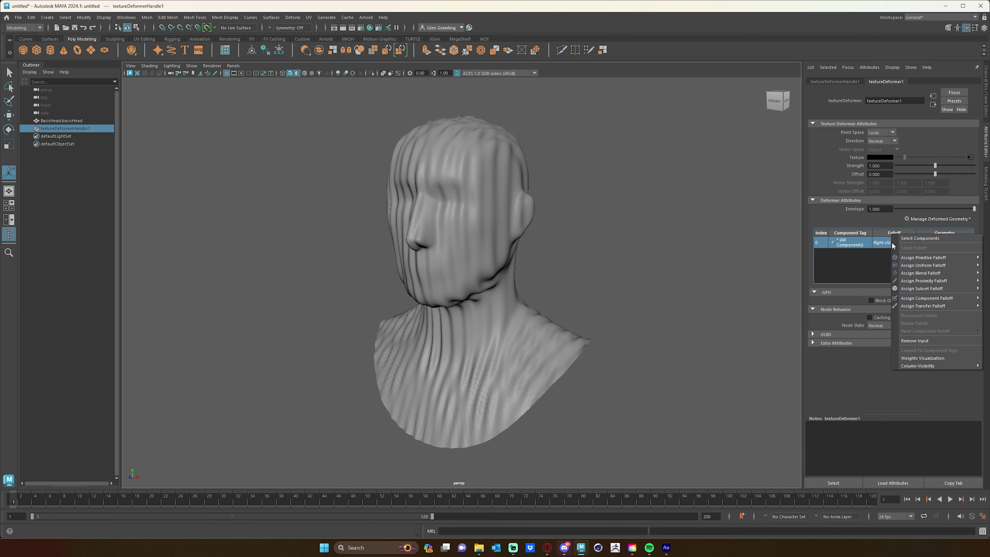
click(923, 258)
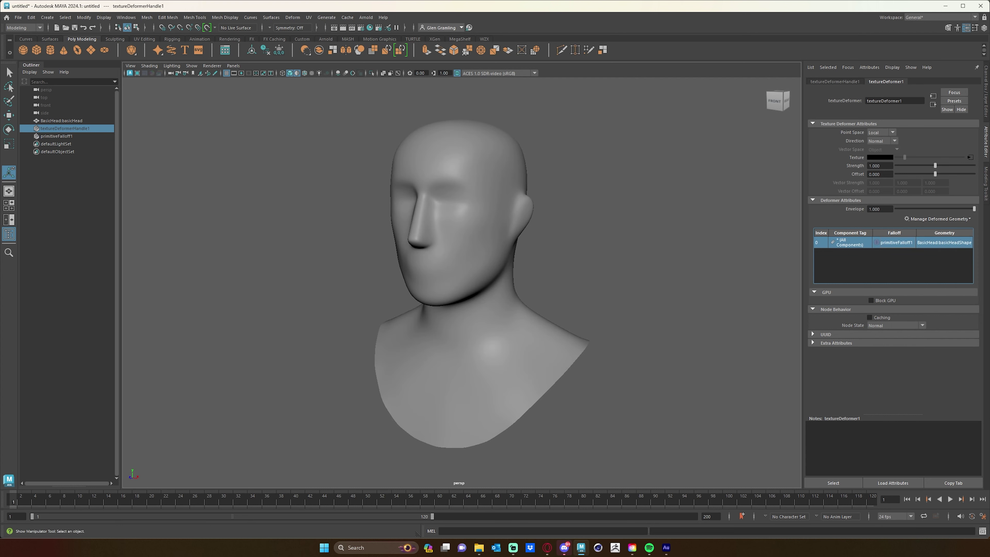
alt+drag(597, 287, 572, 296)
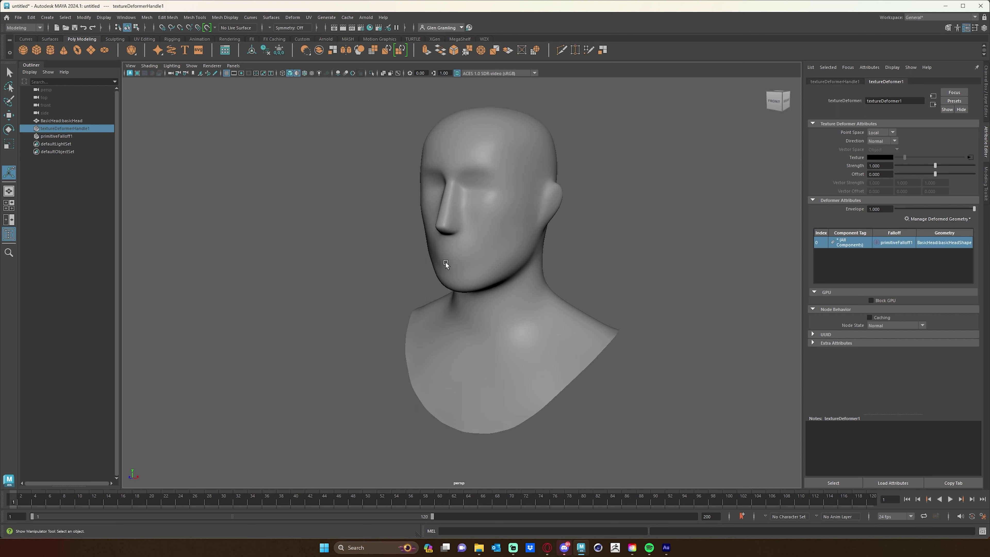
click(63, 138)
- Move the falloff sphere toward the face and scale it to about 56.6
alt+drag(364, 304, 395, 334)
key(w)
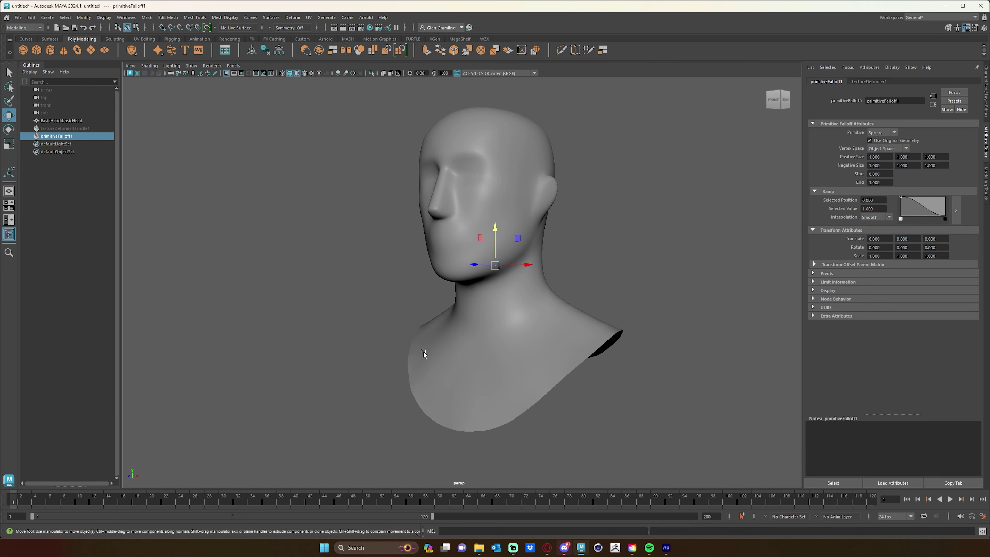
drag(474, 265, 718, 218)
key(r)
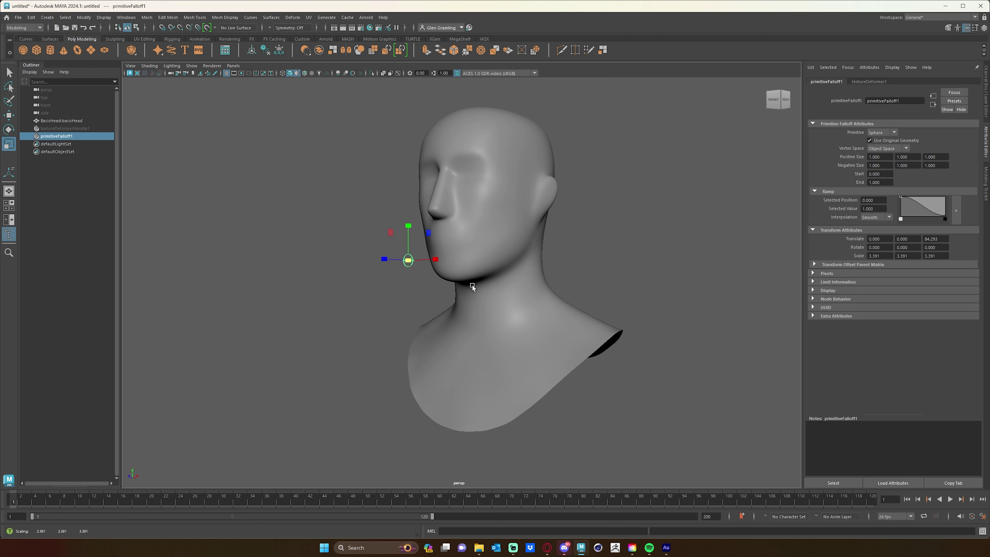
drag(414, 266, 491, 275)
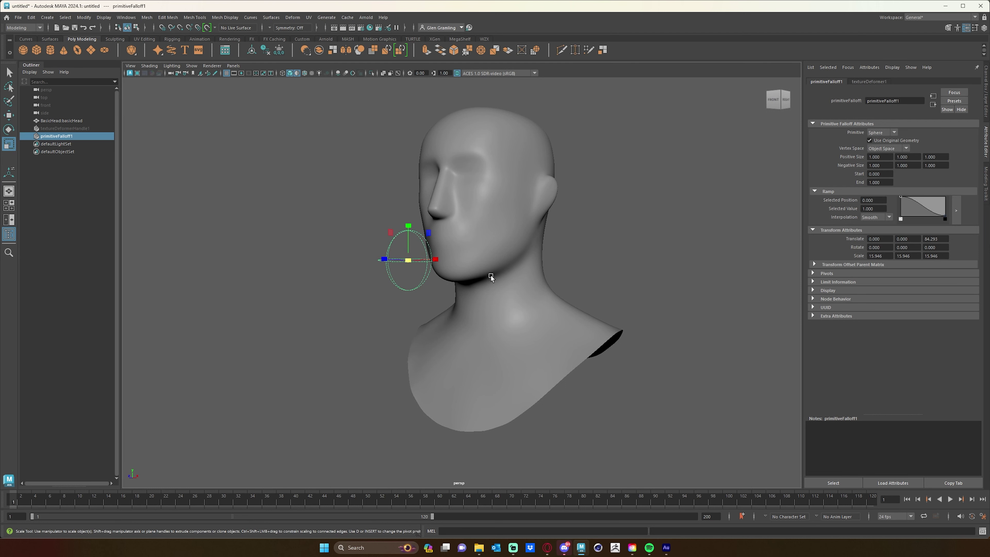
drag(409, 264, 818, 222)
alt+drag(639, 343, 522, 356)
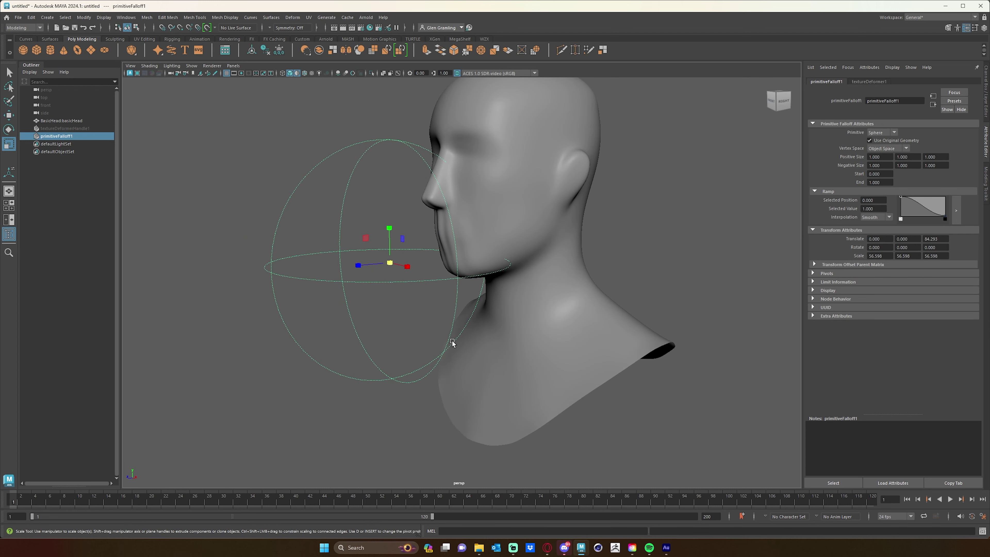
- Position the falloff at 0, 38.640, 42.292 so it surrounds the face
key(w)
drag(389, 240, 491, 305)
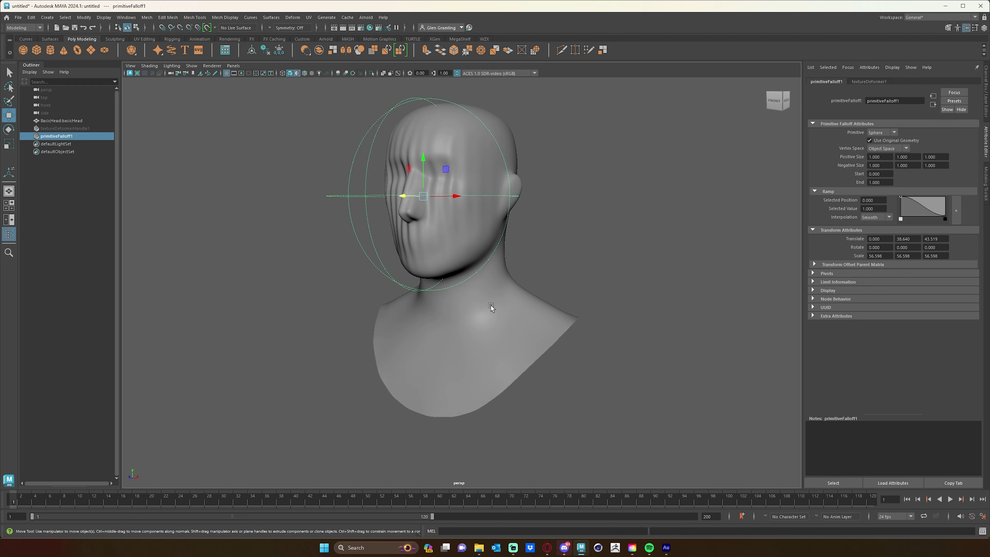
alt+drag(557, 336, 465, 313)
drag(402, 206, 404, 207)
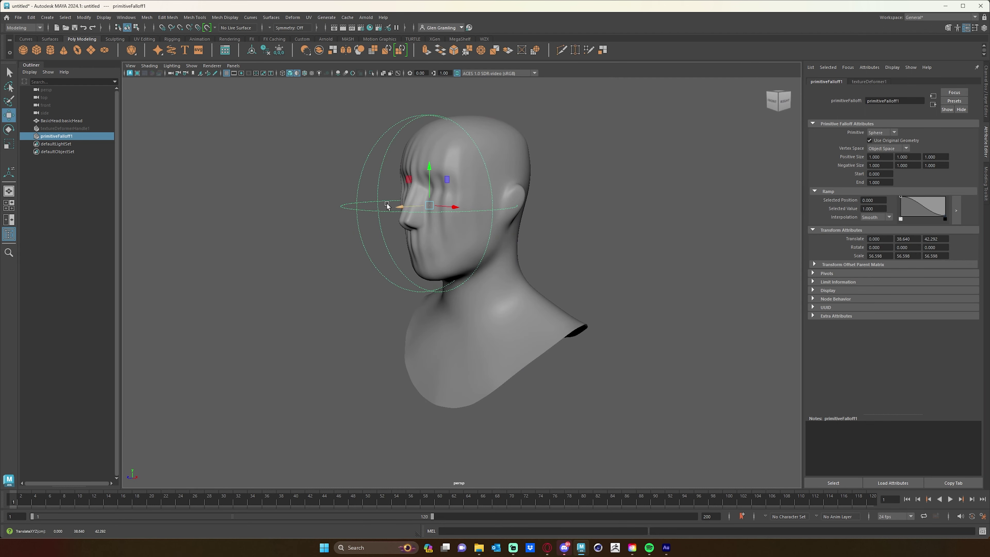
click(62, 128)
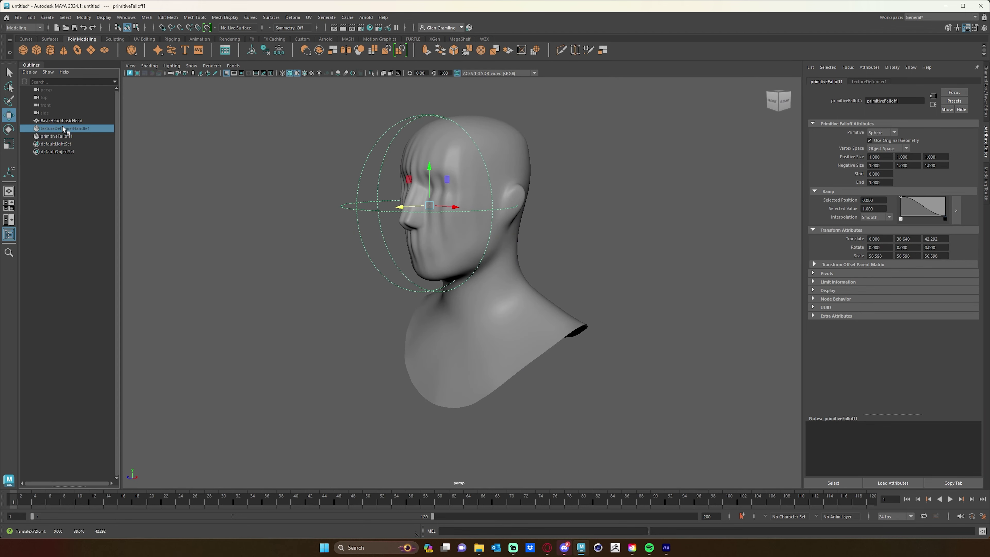
- Raise textureDeformer1 Strength to 2.000 and play the face ripple animation
alt+drag(643, 318, 650, 267)
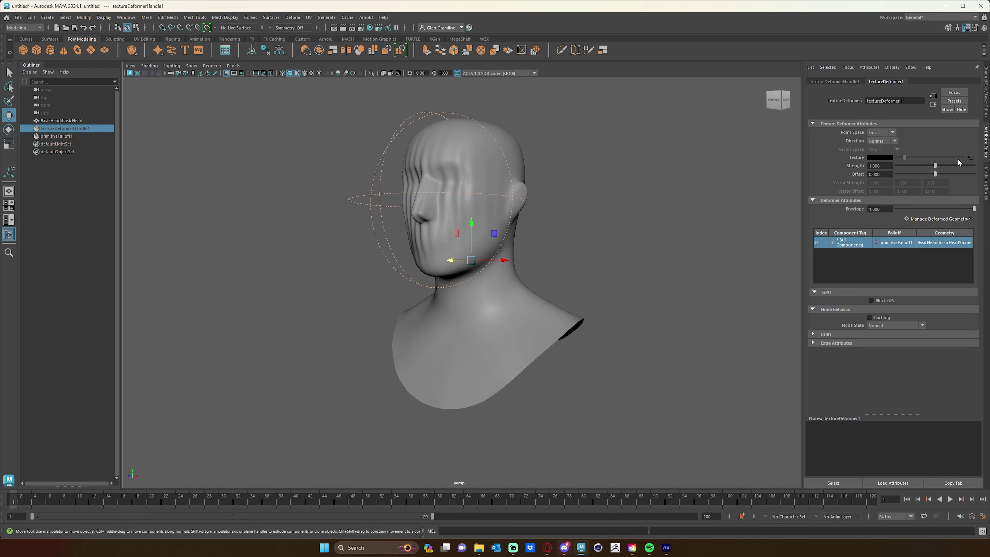
drag(940, 165, 958, 165)
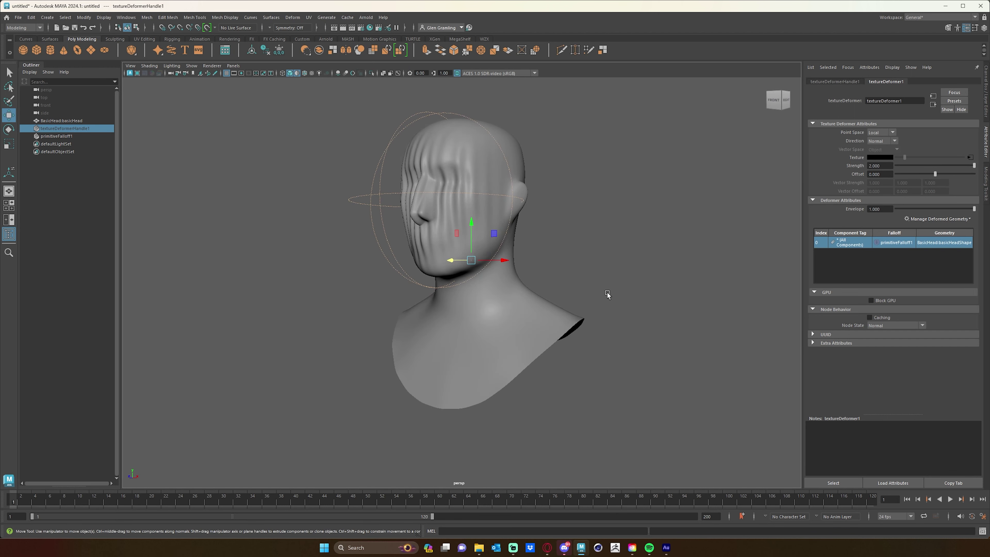
alt+drag(607, 295, 638, 299)
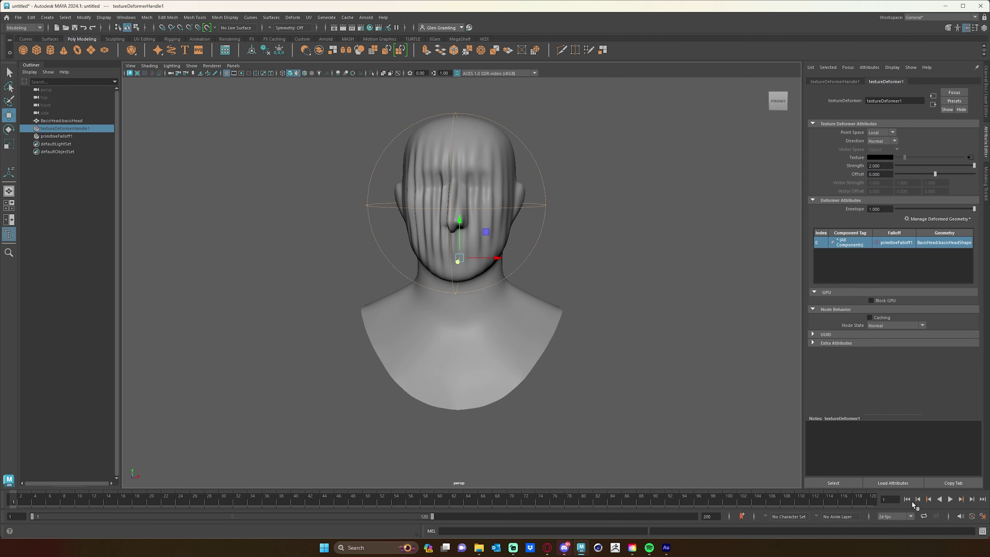
alt+drag(686, 432, 651, 370)
click(951, 499)
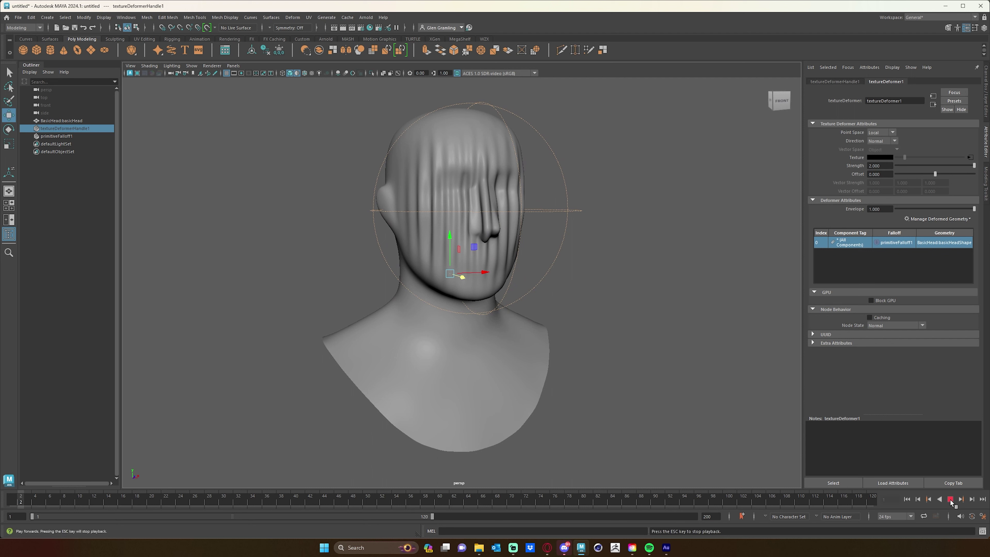